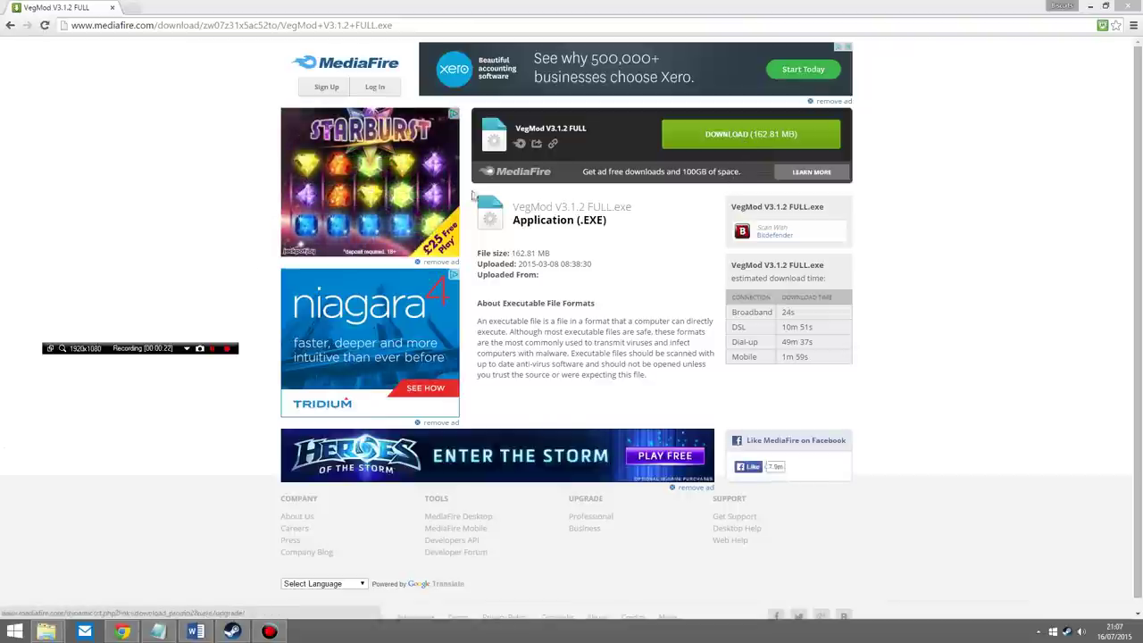
pyautogui.click(233, 349)
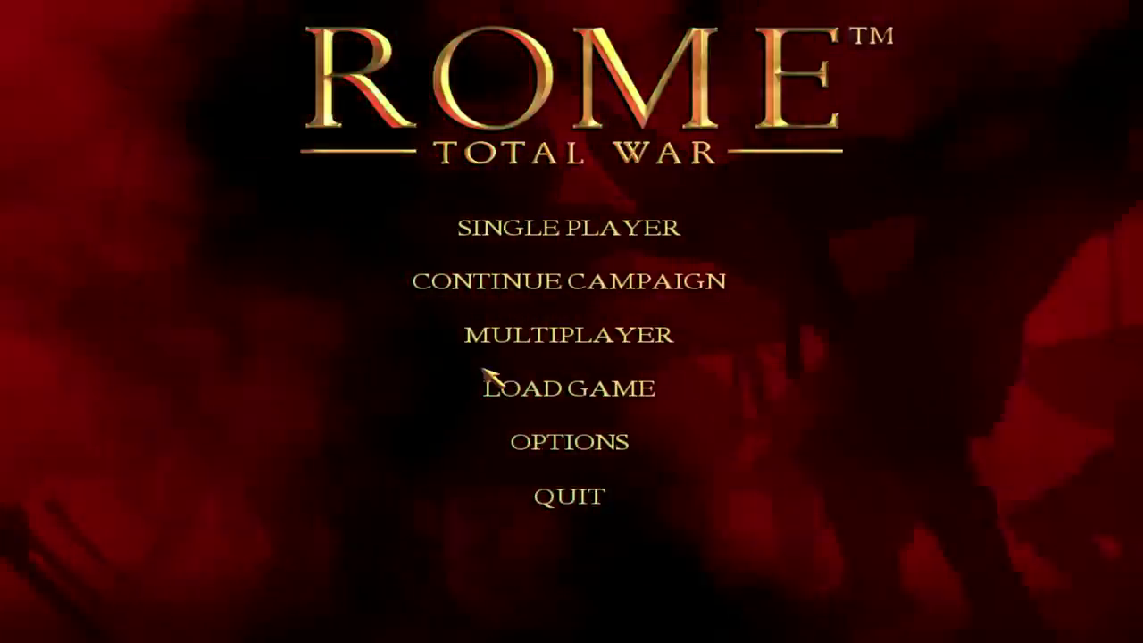
# Show the advanced options in the game's video settings and reset the video options to their defaults.
pyautogui.click(525, 440)
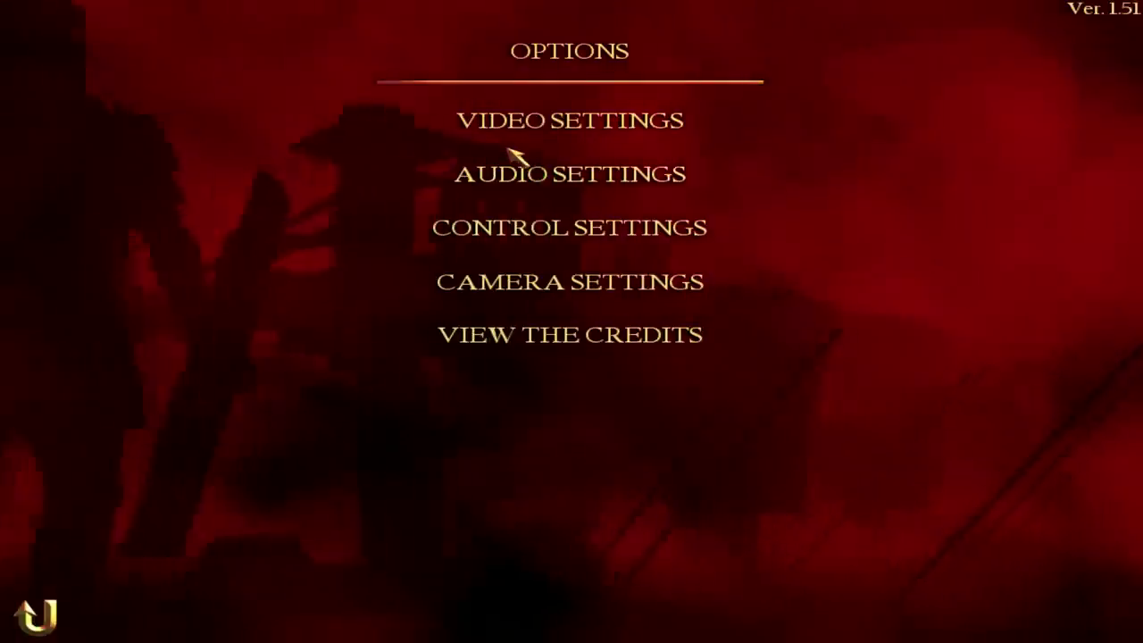
pyautogui.click(493, 125)
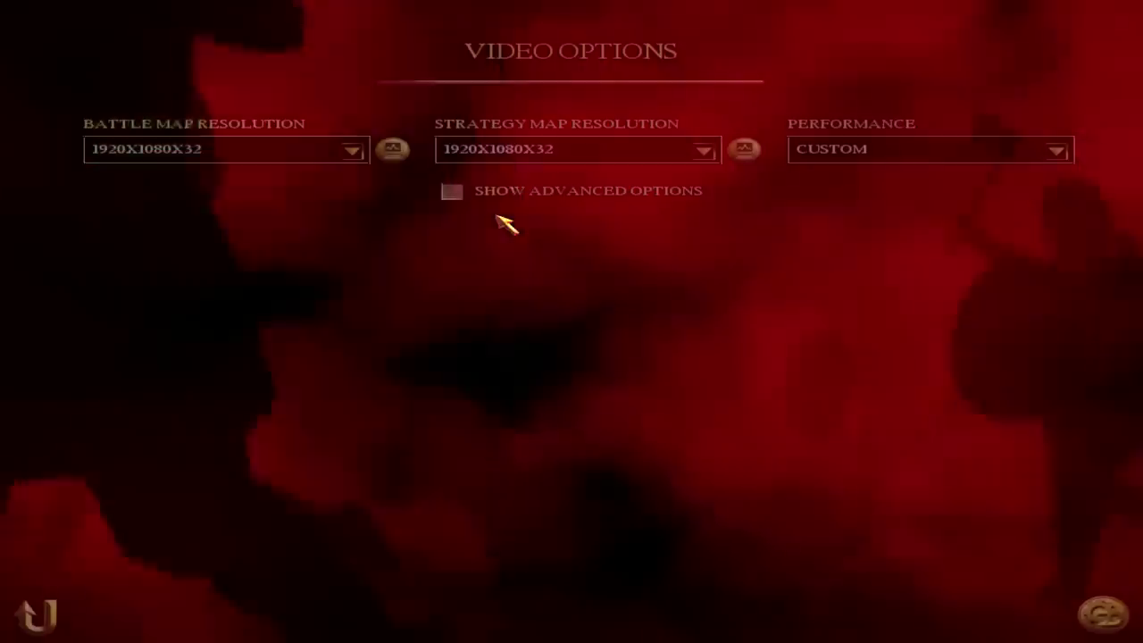
pyautogui.click(454, 190)
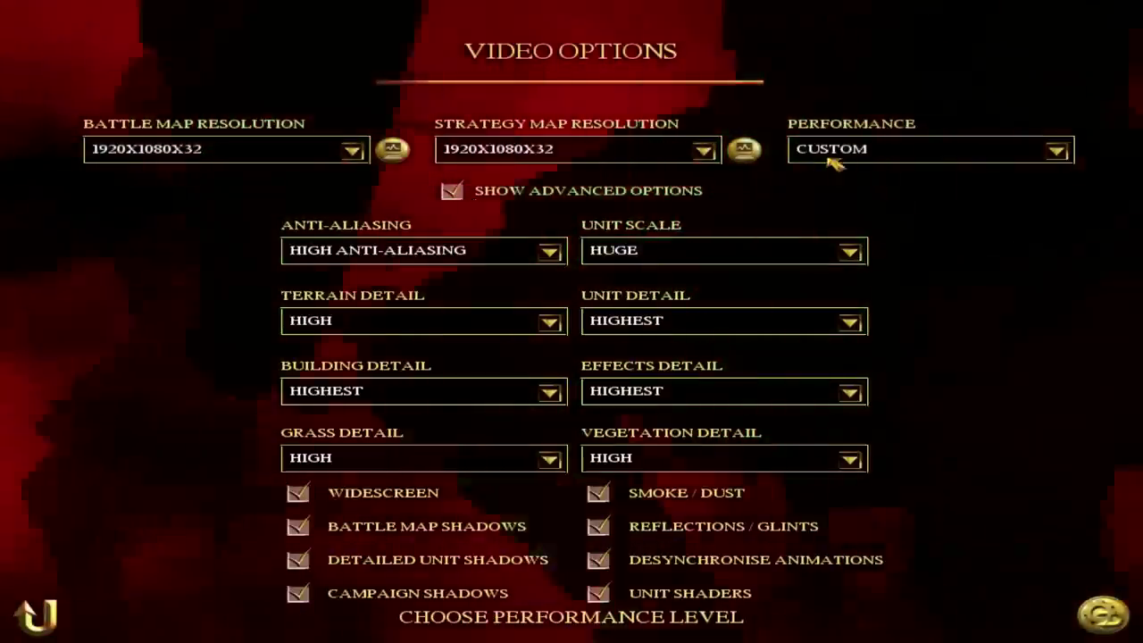
pyautogui.click(832, 164)
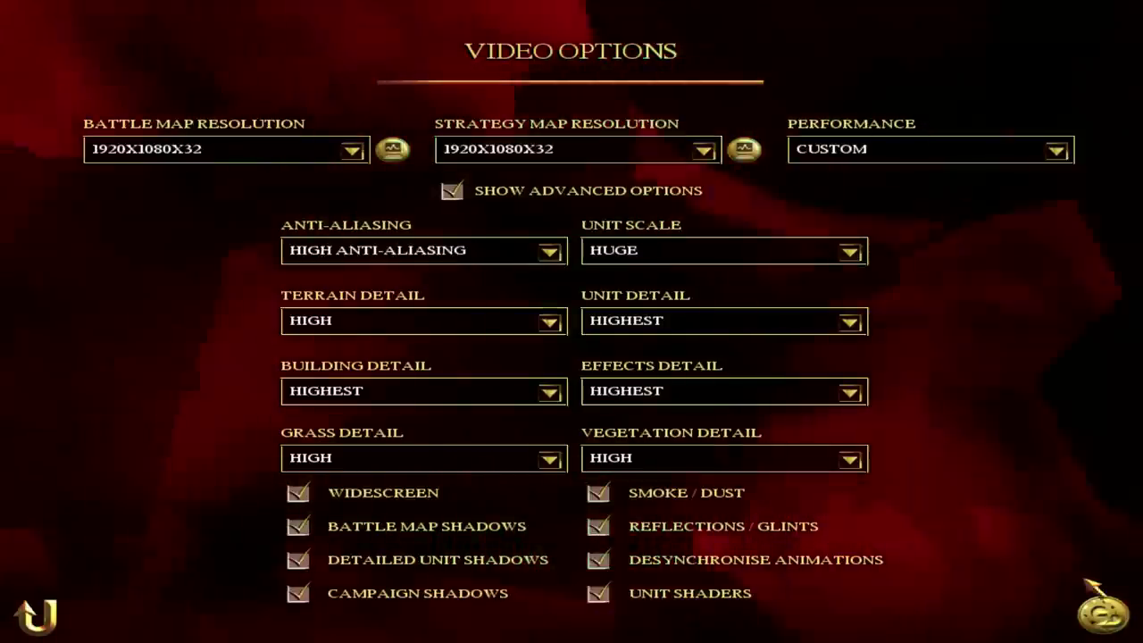
pyautogui.click(1101, 613)
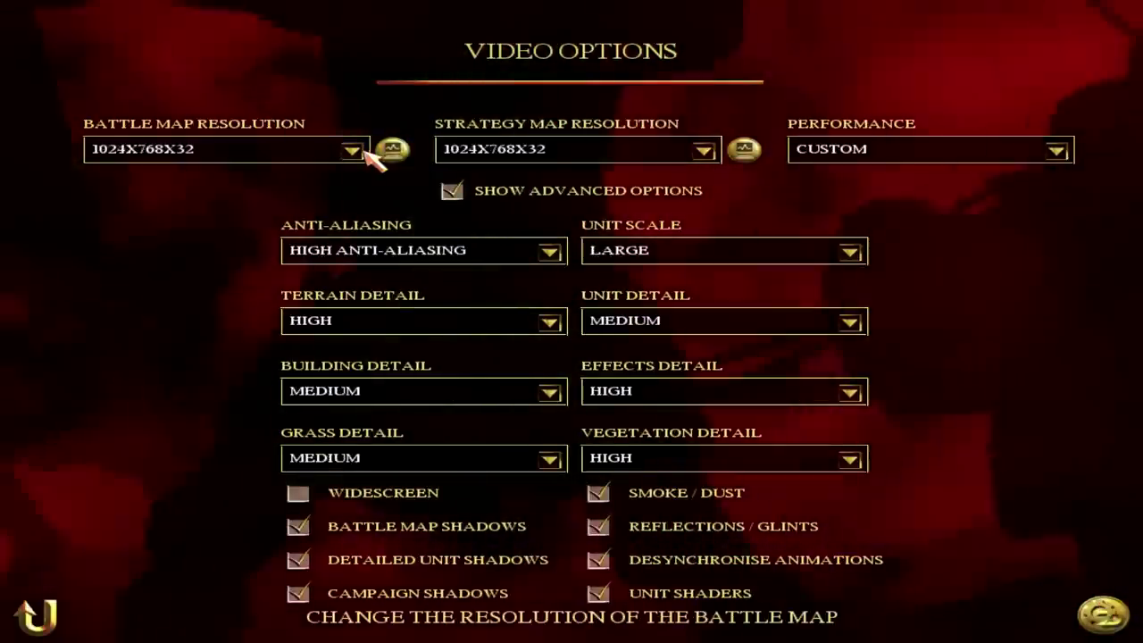
# Set both the battle map and the strategy map resolution to 1024x768x32.
pyautogui.click(356, 150)
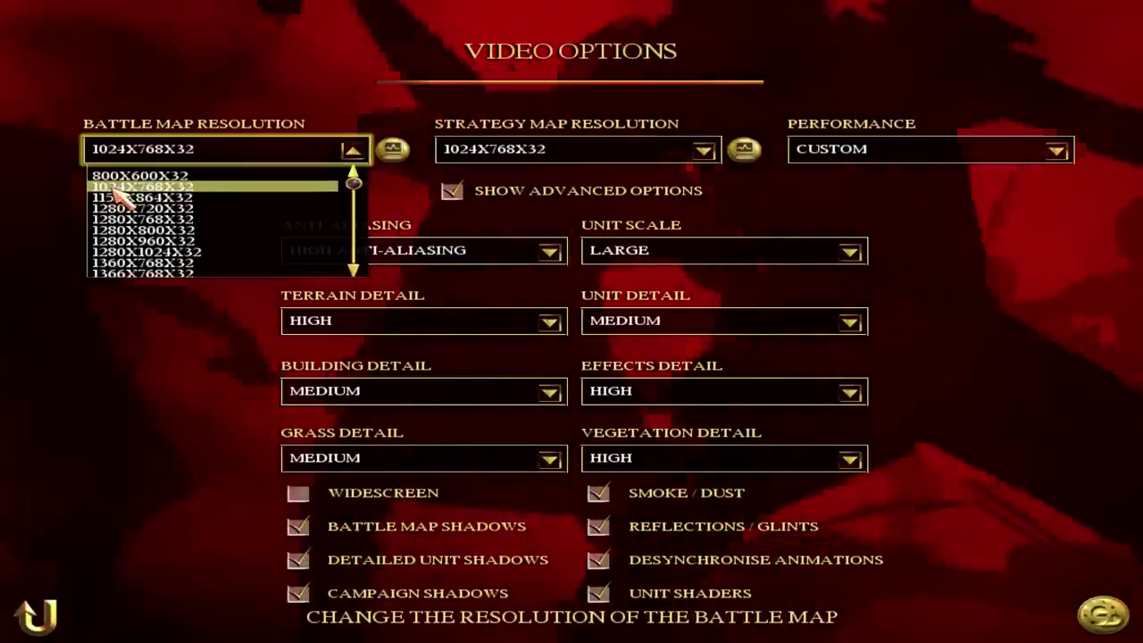
pyautogui.click(116, 187)
pyautogui.click(702, 150)
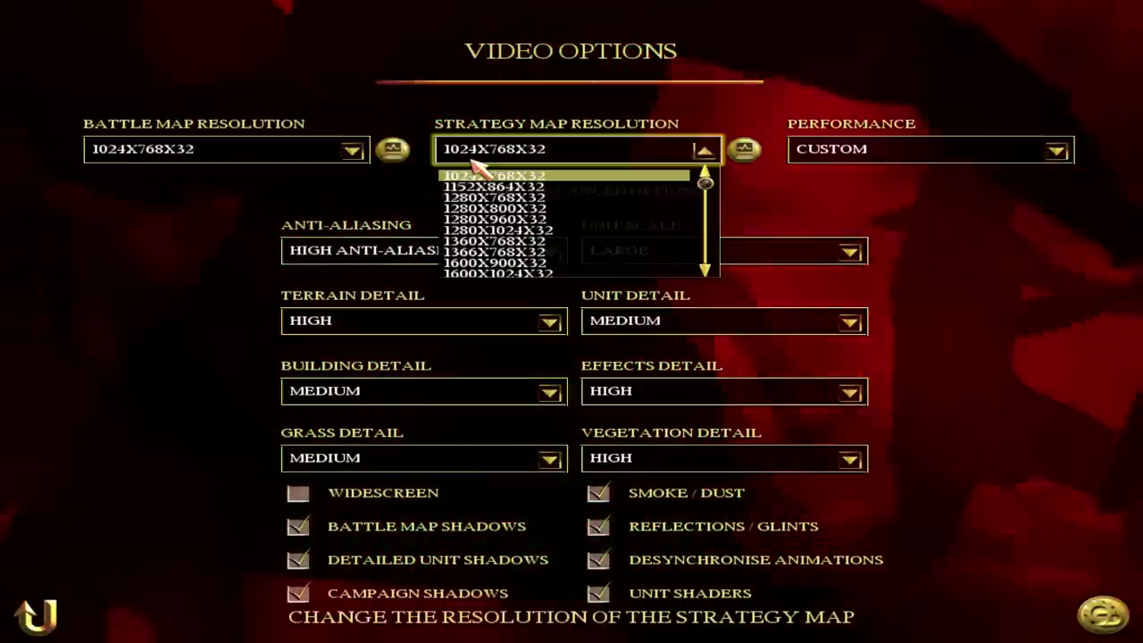
pyautogui.click(576, 176)
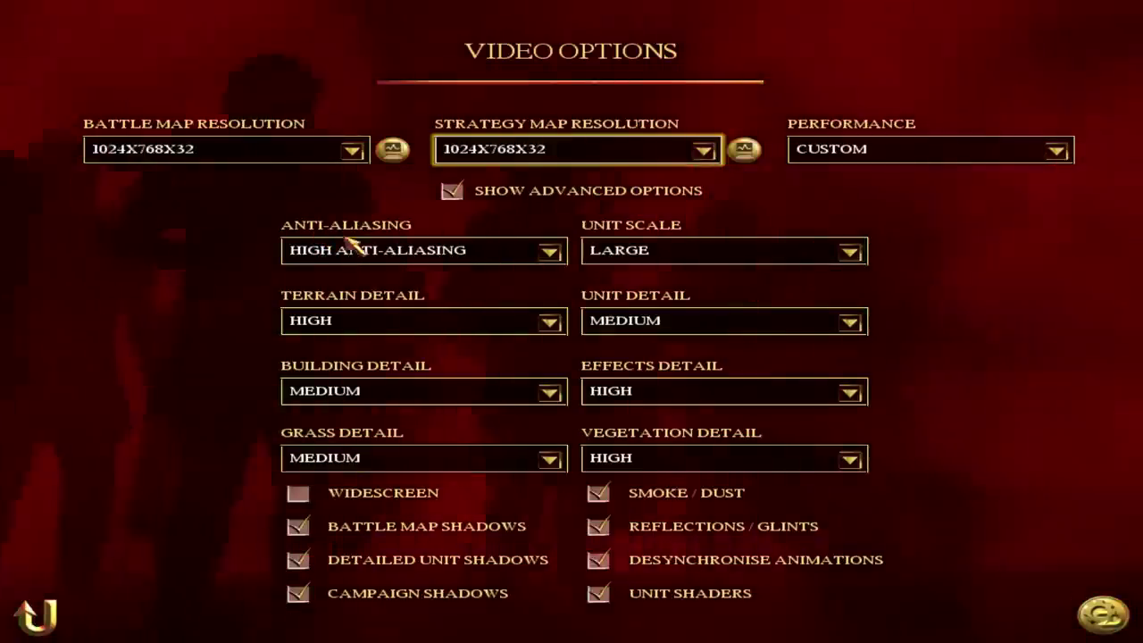
# Set anti-aliasing to No Anti-Aliasing, terrain detail to Medium, building detail to Lowest and grass detail to None.
pyautogui.click(361, 250)
pyautogui.click(379, 271)
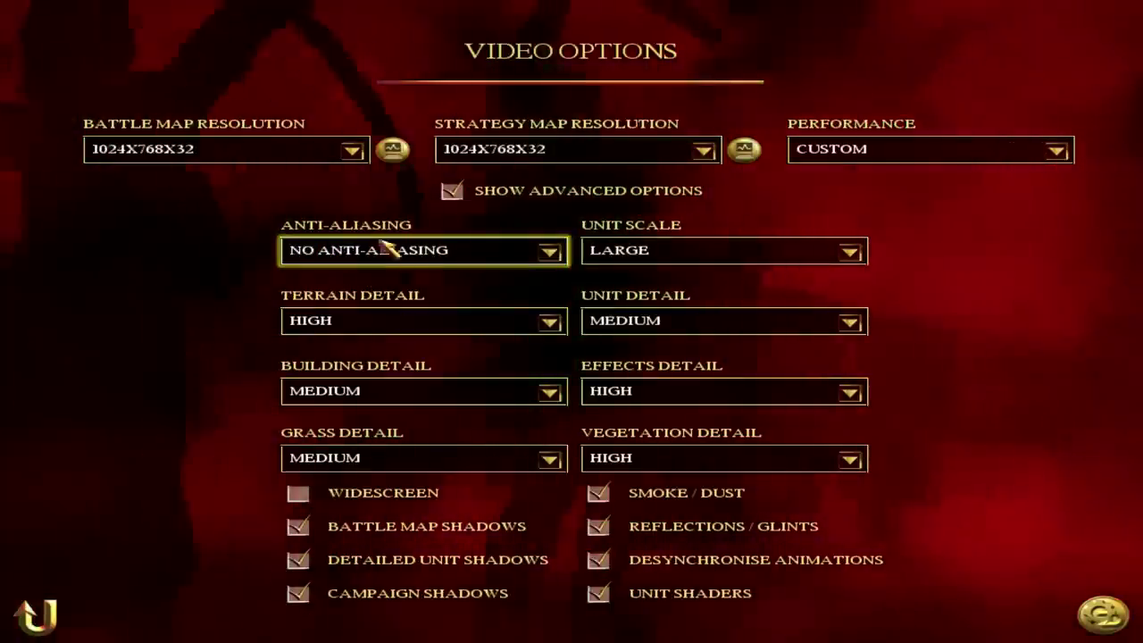
pyautogui.click(402, 320)
pyautogui.click(374, 343)
pyautogui.click(373, 382)
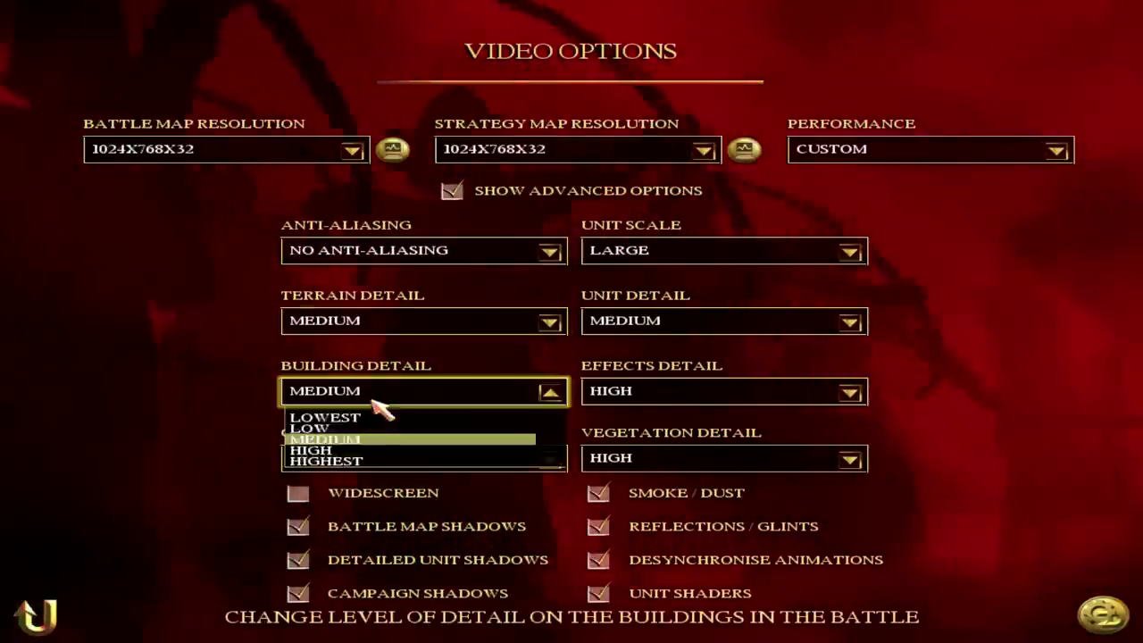
pyautogui.click(357, 412)
pyautogui.click(362, 457)
pyautogui.click(357, 484)
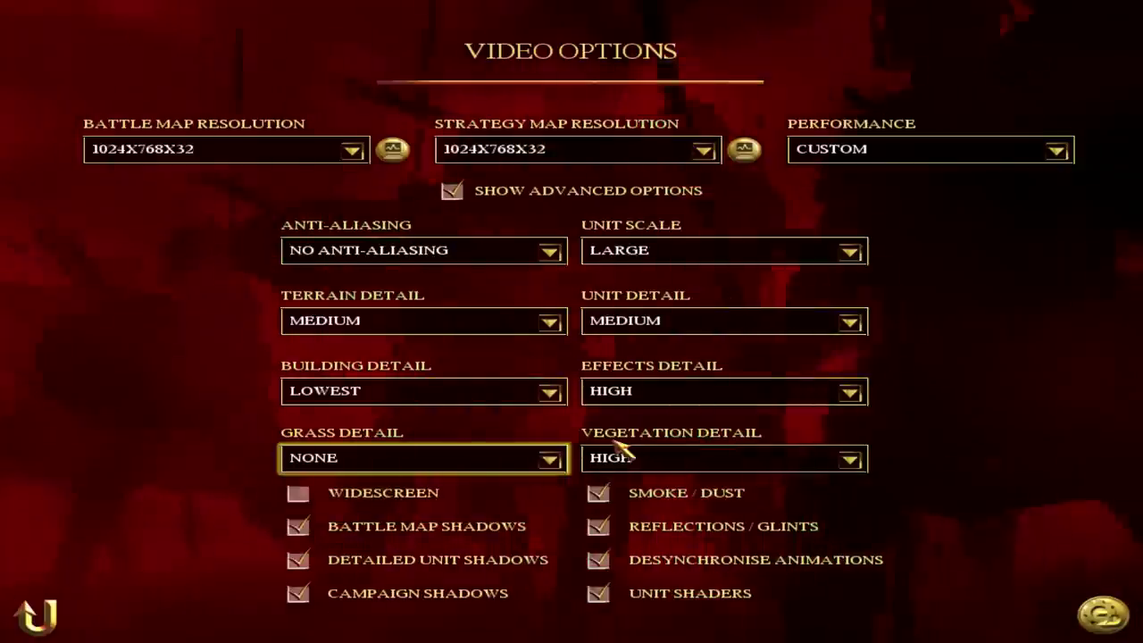
# Set vegetation detail to Low, effects detail and unit detail to Lowest, and unit scale to Small.
pyautogui.click(625, 458)
pyautogui.click(625, 484)
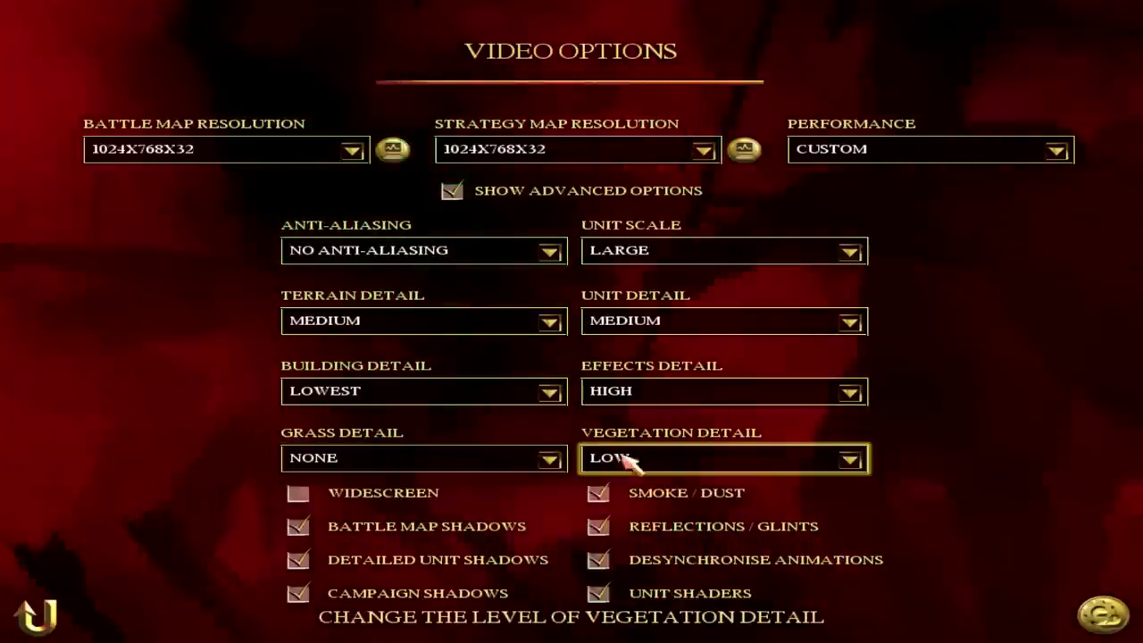
pyautogui.click(625, 390)
pyautogui.click(625, 413)
pyautogui.click(765, 321)
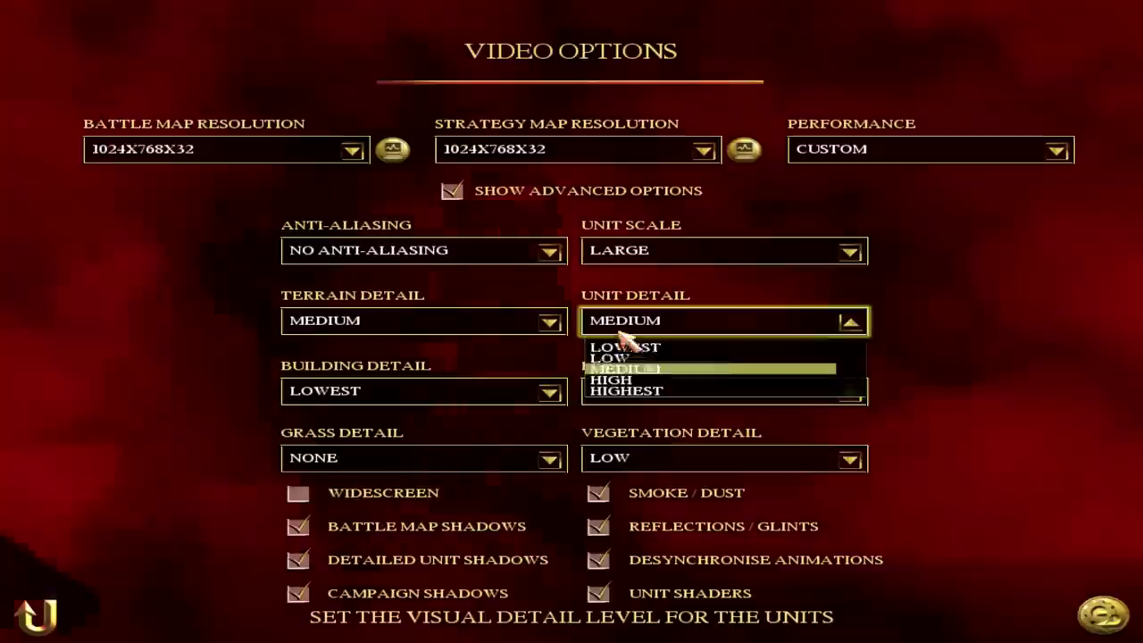
pyautogui.click(765, 339)
pyautogui.click(616, 251)
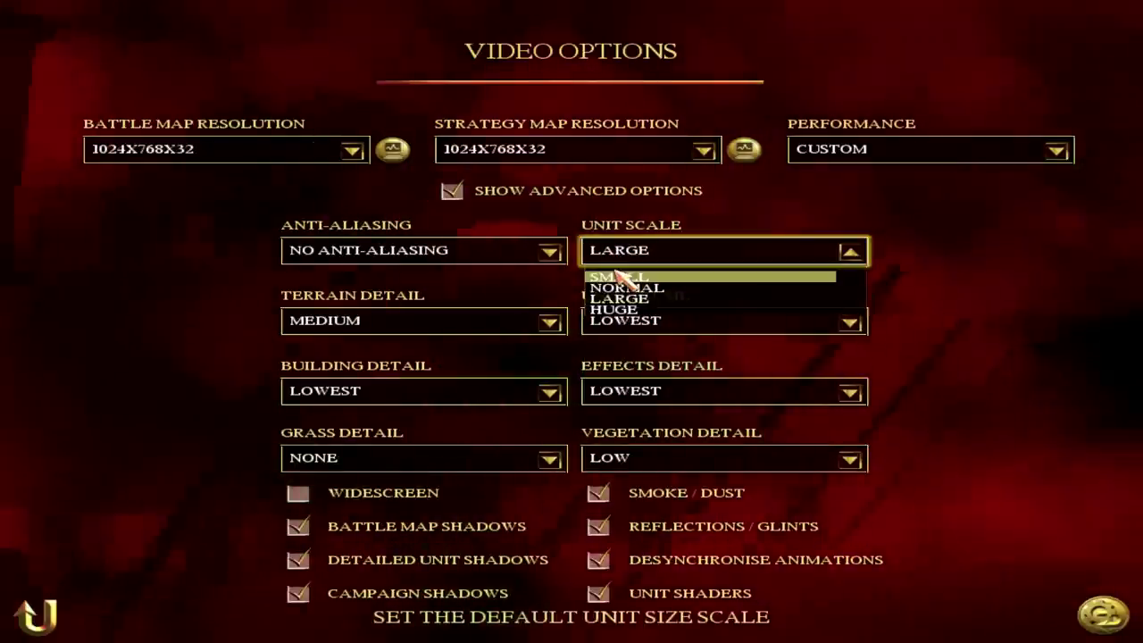
pyautogui.click(618, 276)
# Turn off smoke/dust, reflections/glints, desynchronise animations, unit shaders, detailed unit shadows, campaign shadows and battle map shadows.
pyautogui.click(598, 492)
pyautogui.click(600, 527)
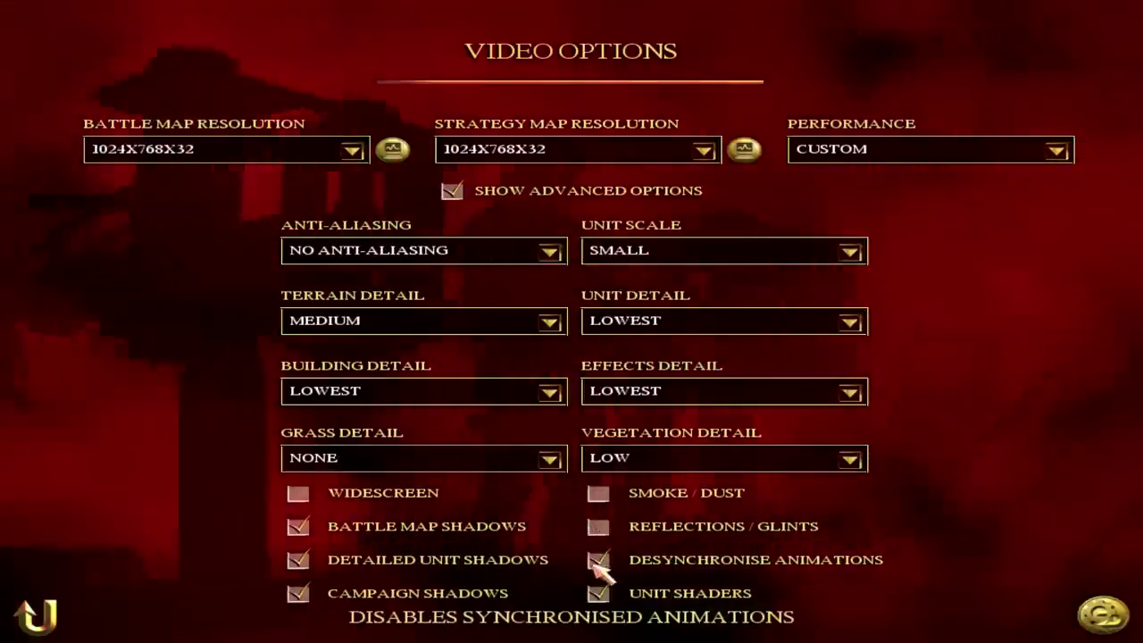
pyautogui.click(598, 559)
pyautogui.click(598, 593)
pyautogui.click(298, 560)
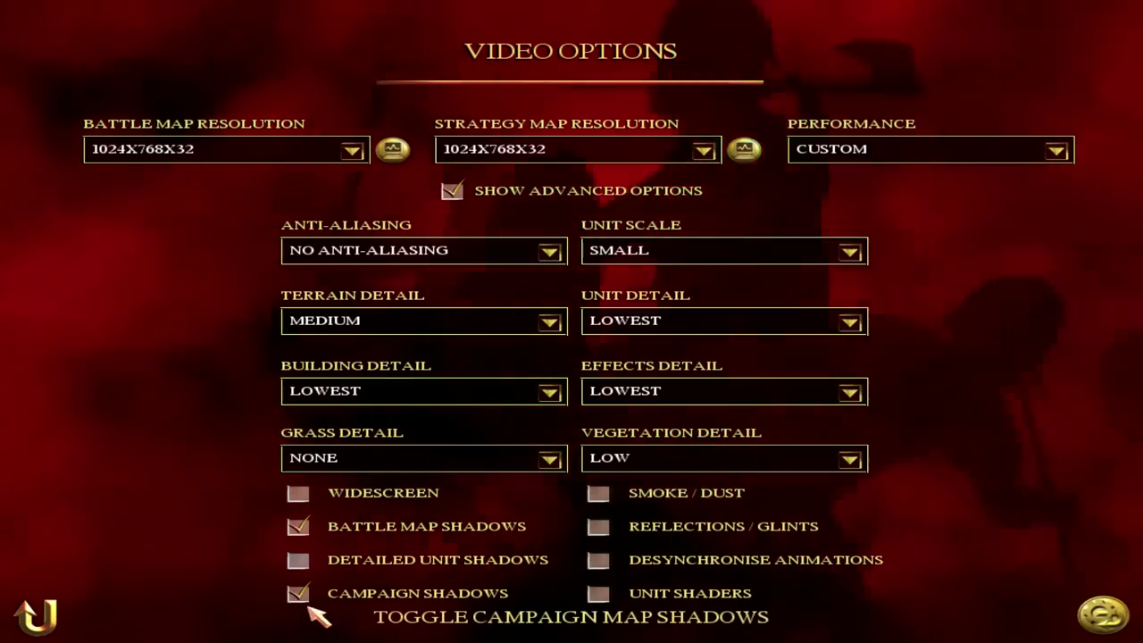
pyautogui.click(298, 594)
pyautogui.click(298, 527)
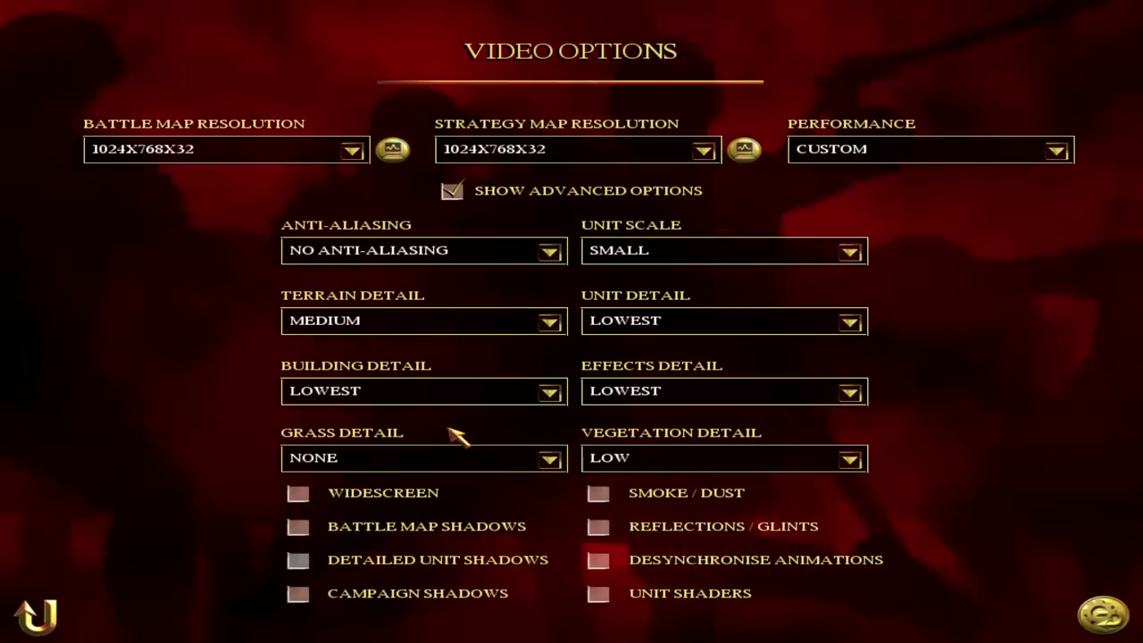
# Leave the video options and reopen them to check that the reduced settings are kept.
pyautogui.click(65, 606)
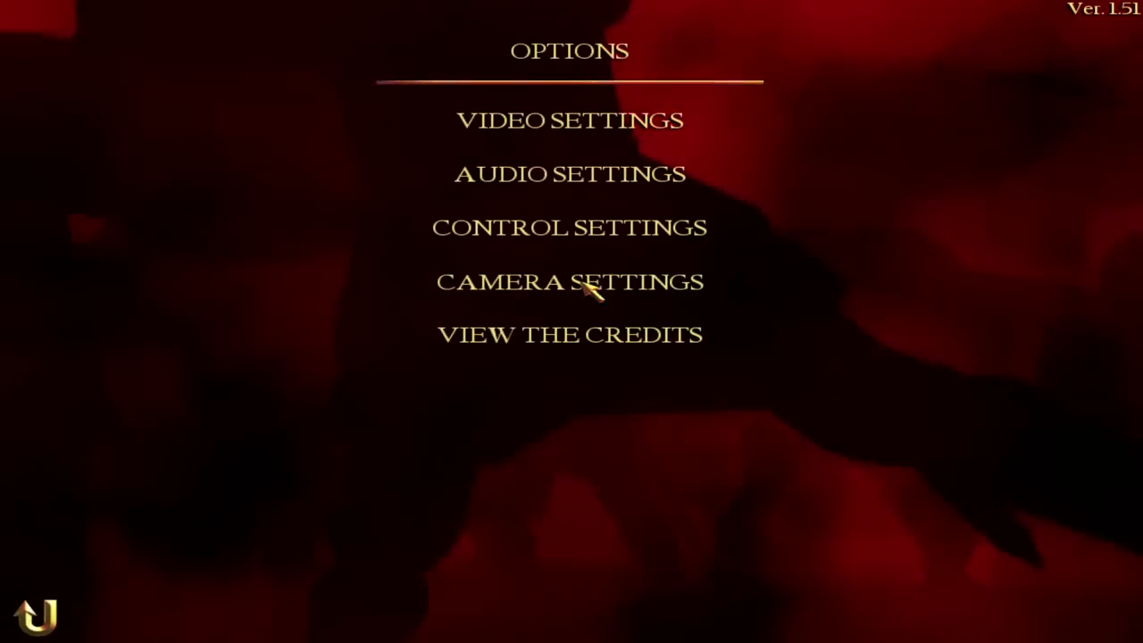
pyautogui.click(548, 120)
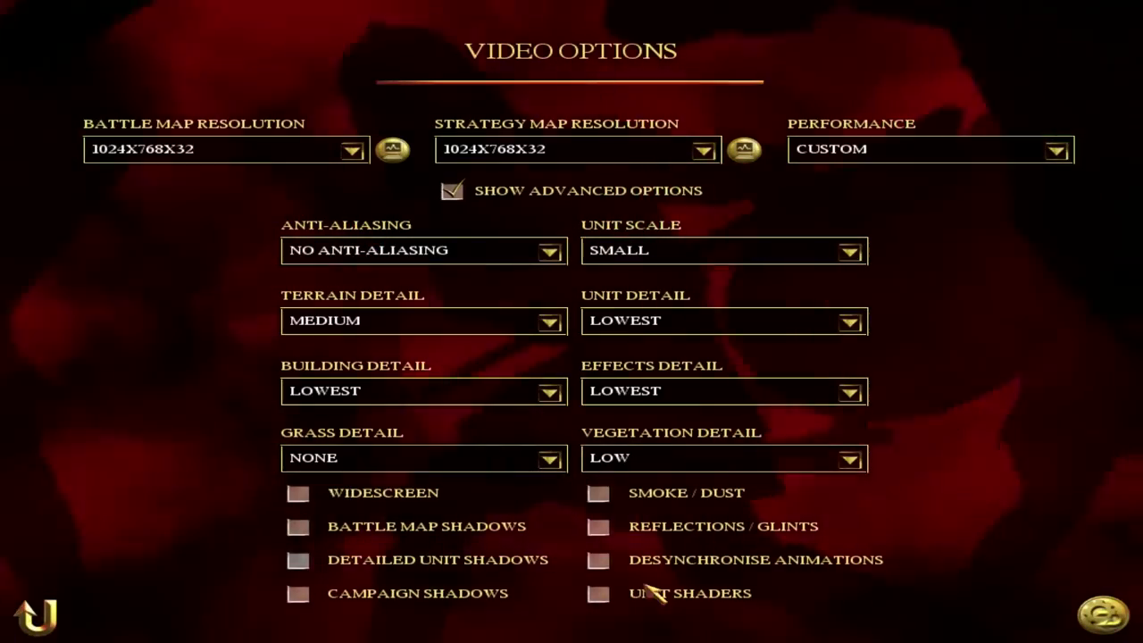
pyautogui.click(40, 614)
# Return to the main menu and quit the game.
pyautogui.click(41, 614)
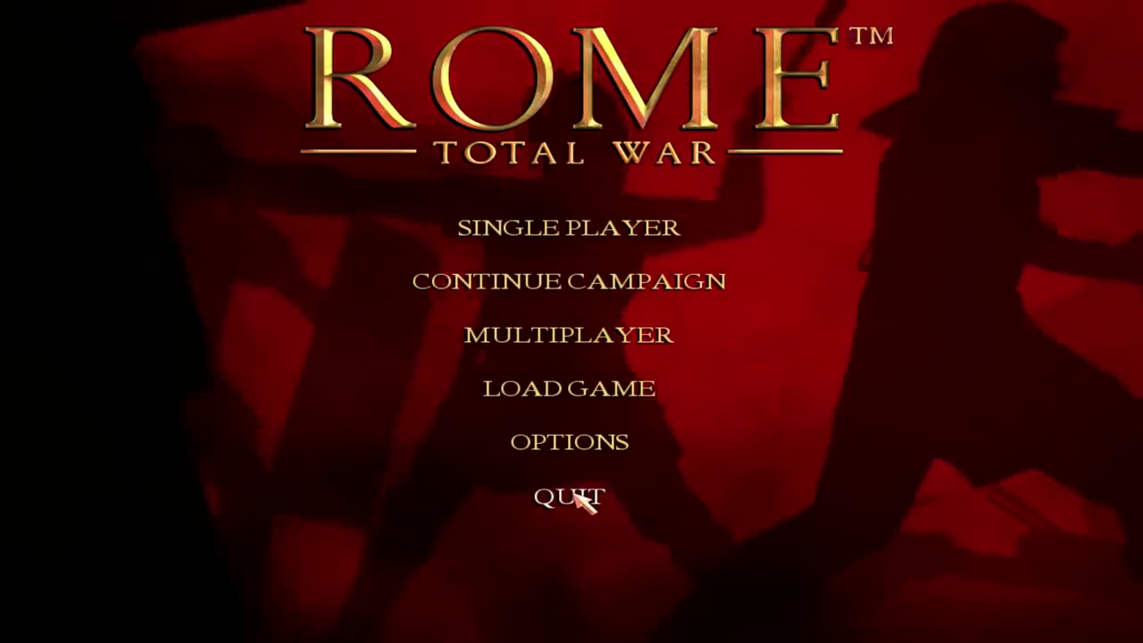
pyautogui.click(584, 495)
pyautogui.click(531, 366)
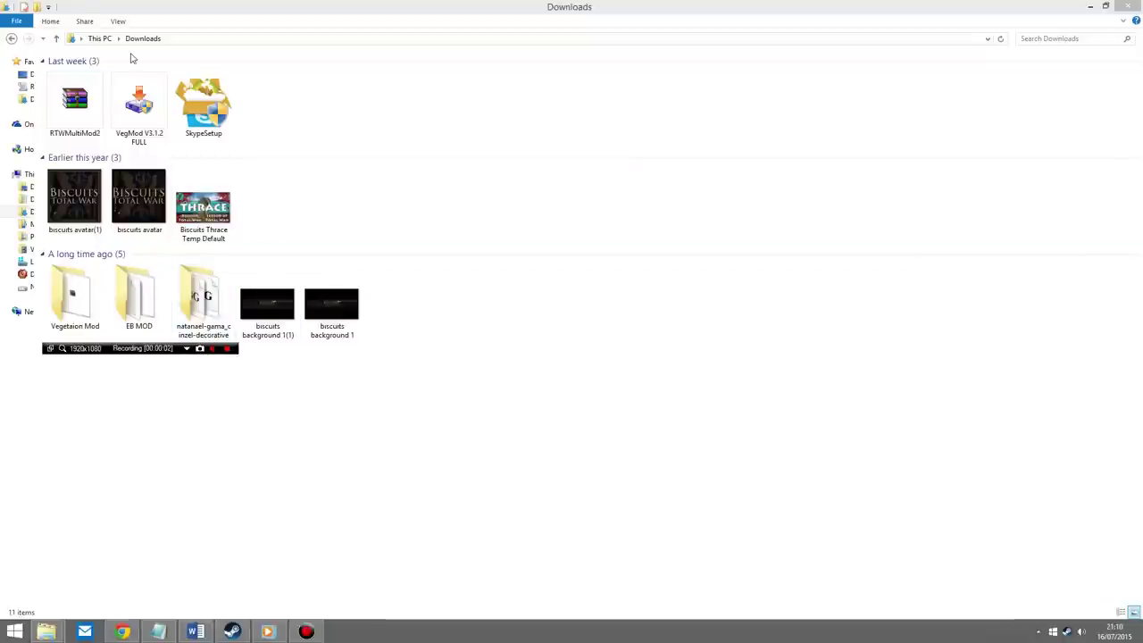
pyautogui.click(139, 120)
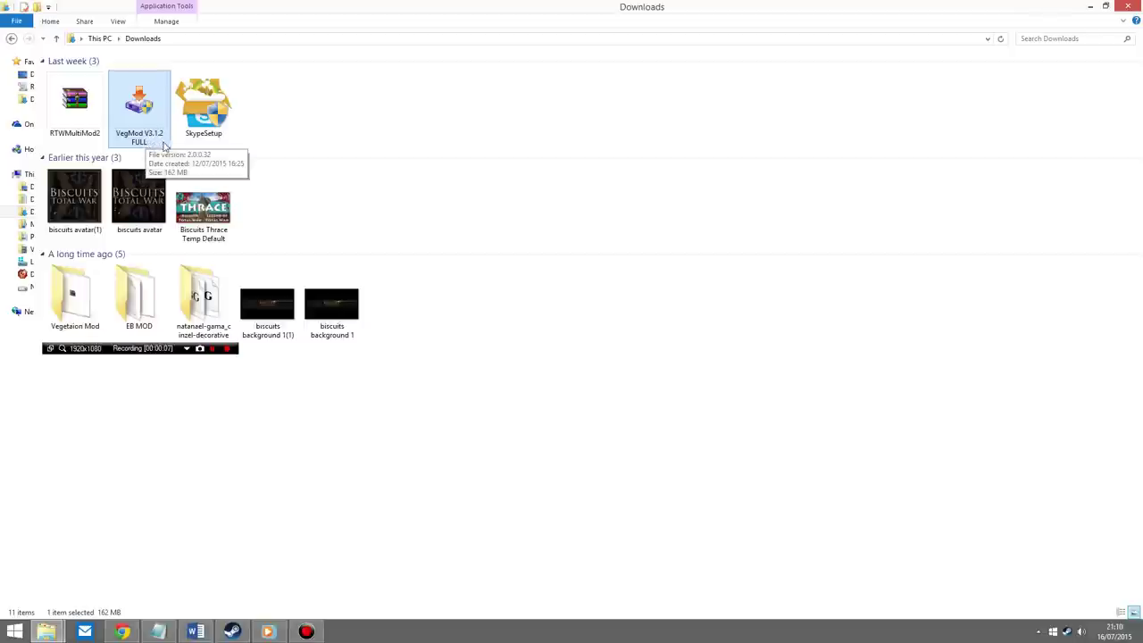
pyautogui.doubleClick(146, 111)
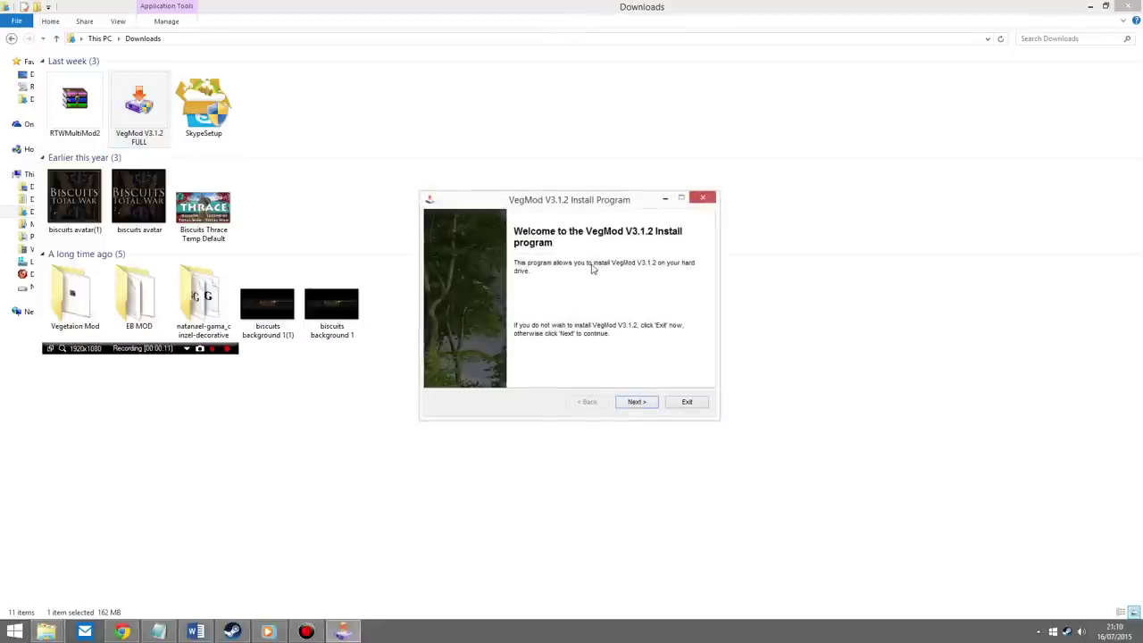
pyautogui.click(650, 404)
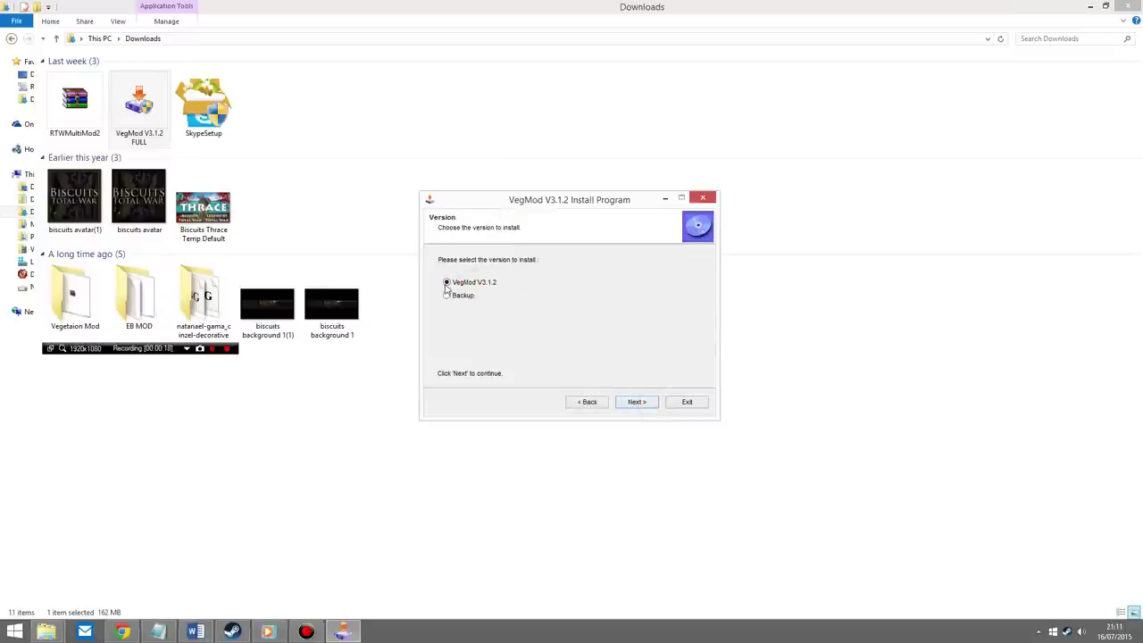
pyautogui.click(637, 401)
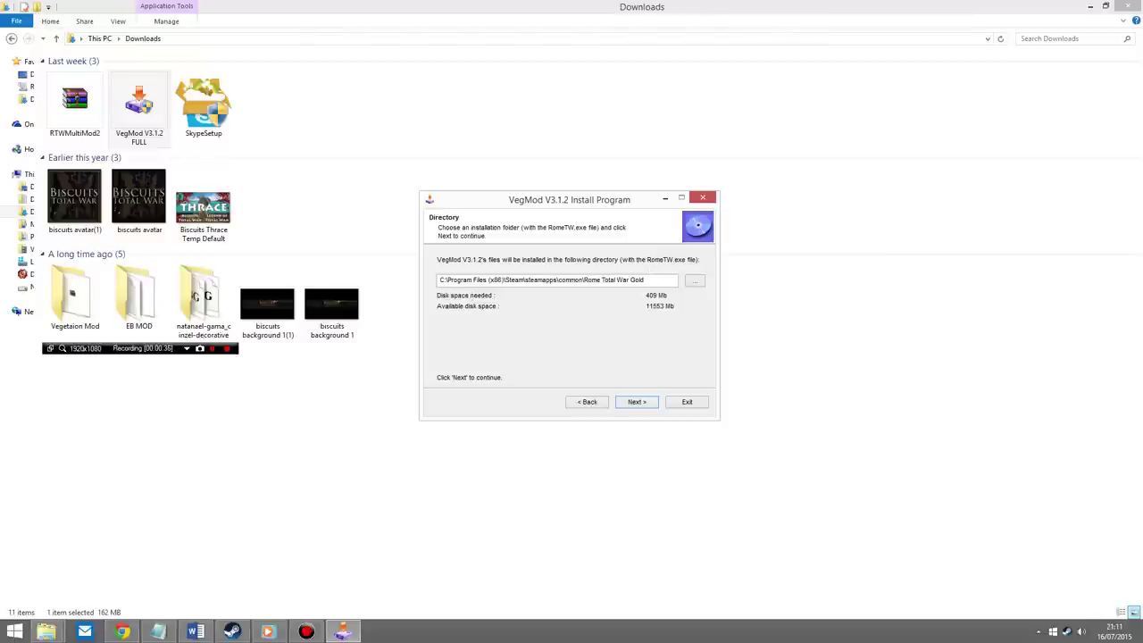
pyautogui.moveTo(657, 279); pyautogui.dragTo(4, 336)
pyautogui.press('BackSpace')
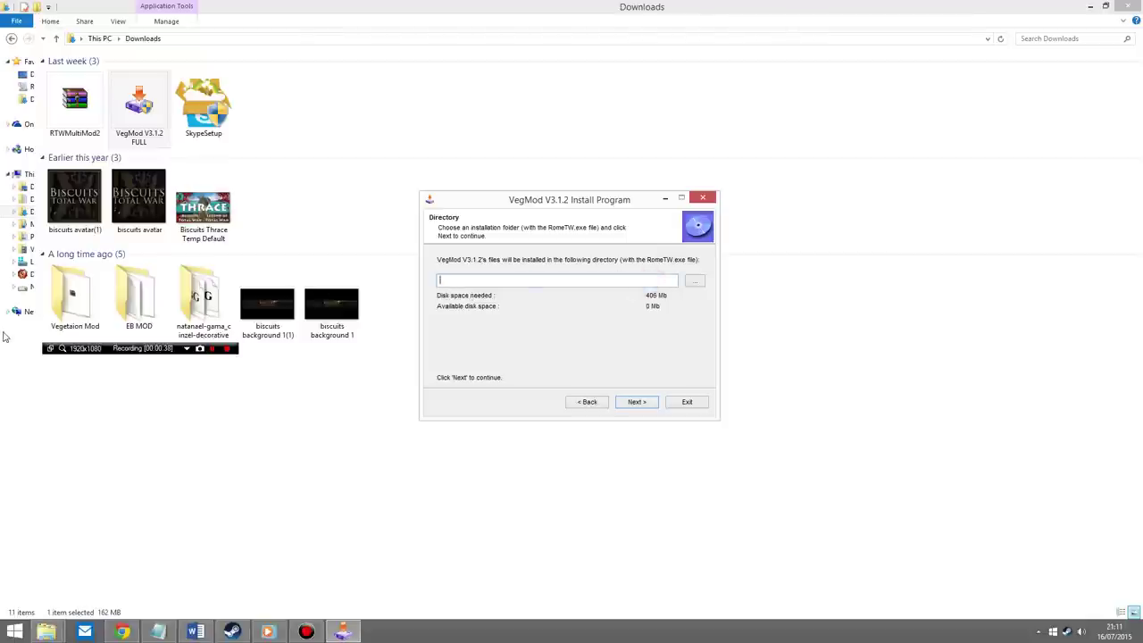
pyautogui.click(692, 281)
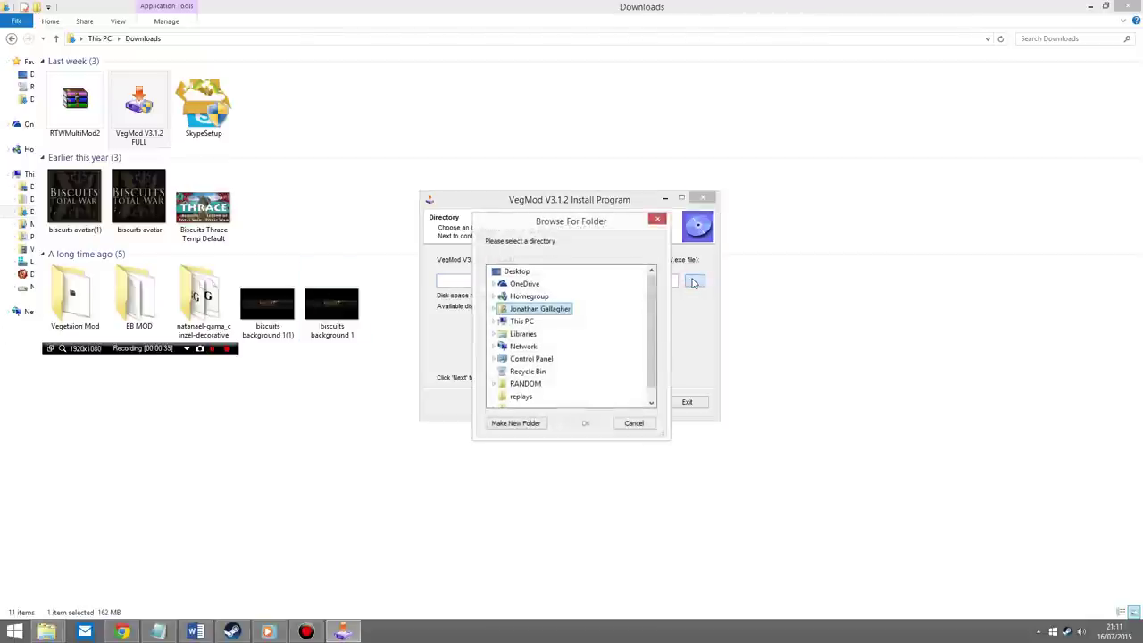
pyautogui.click(657, 220)
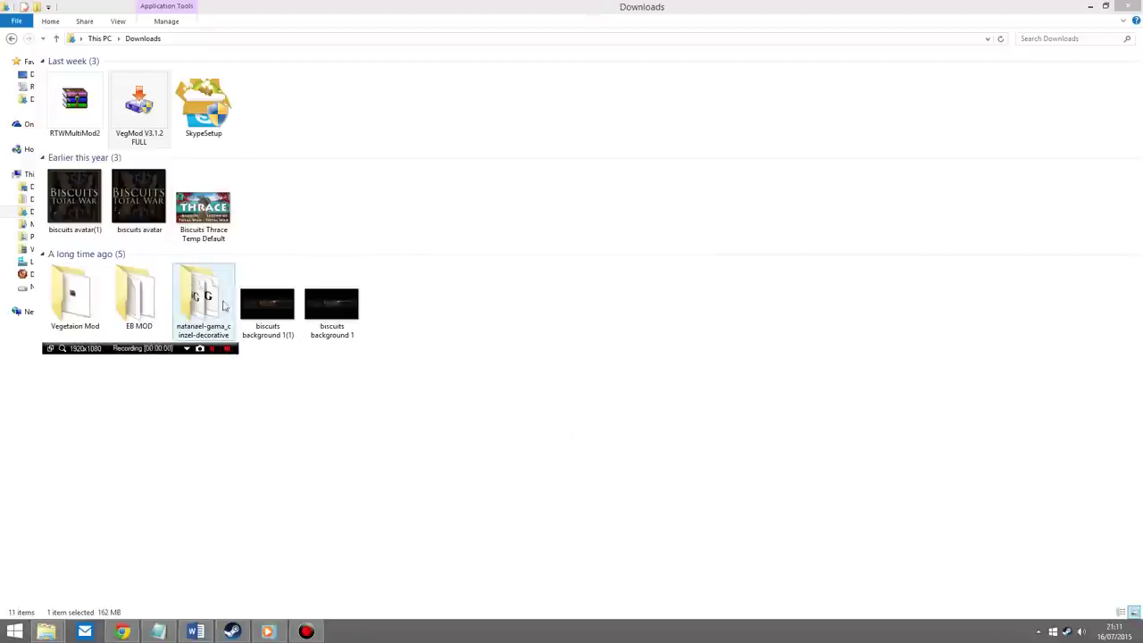
# Run the VegMod V3.1.2 FULL installer from Downloads and continue with VegMod V3.1.2 as the version to install.
pyautogui.doubleClick(150, 108)
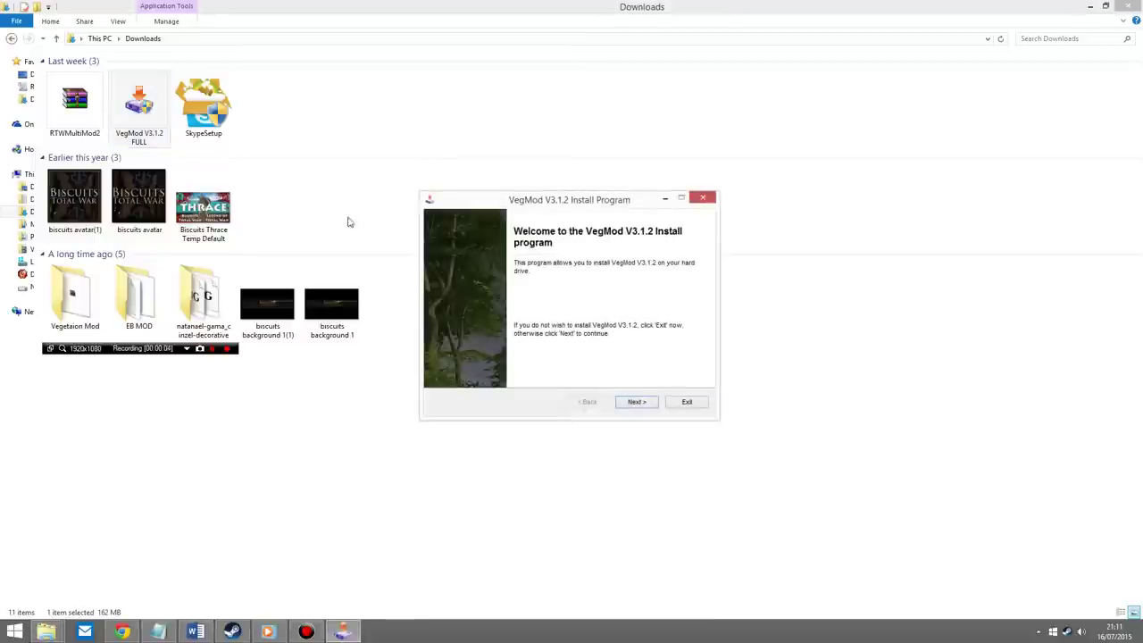
pyautogui.click(642, 403)
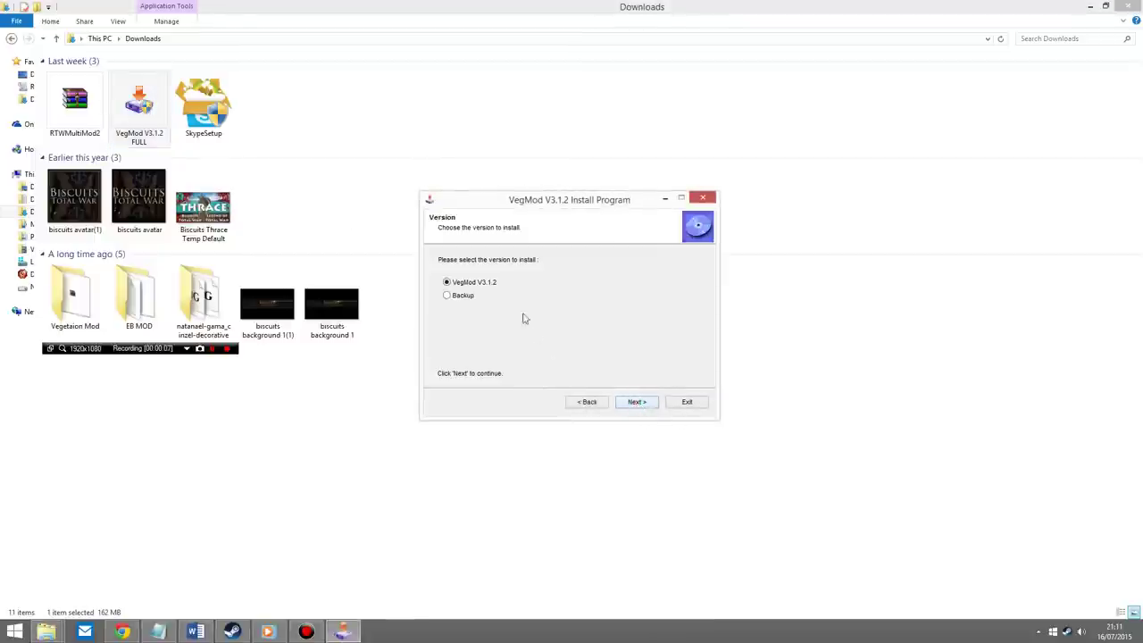
pyautogui.click(638, 402)
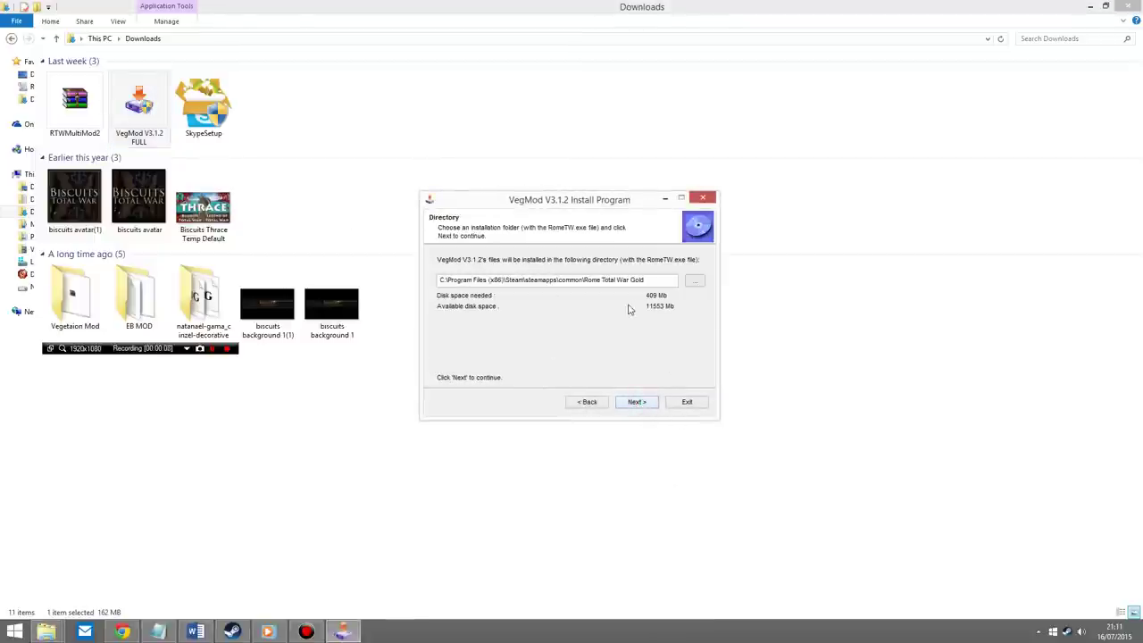
# Clear the default installation path and browse to the SteamApps folder under Programs\Steam on the E: drive.
pyautogui.moveTo(679, 280); pyautogui.dragTo(509, 235)
pyautogui.press('BackSpace')
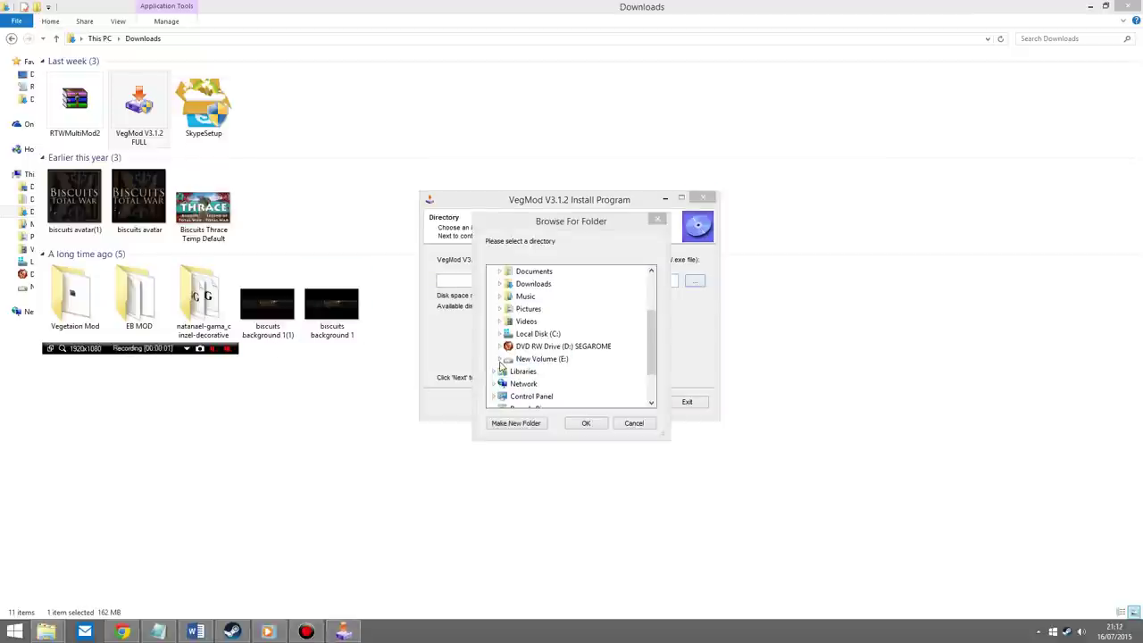
pyautogui.click(499, 359)
pyautogui.scroll(-2, 523, 357)
pyautogui.scroll(2, 553, 344)
pyautogui.doubleClick(540, 345)
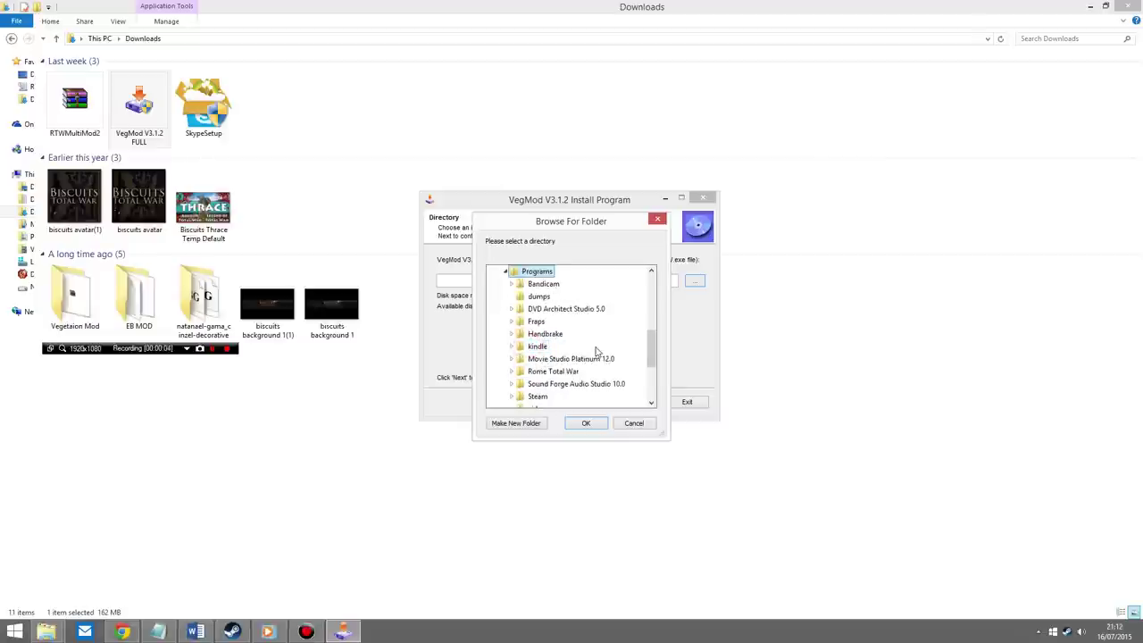
pyautogui.scroll(-2, 597, 351)
pyautogui.doubleClick(538, 323)
pyautogui.scroll(-2, 571, 357)
pyautogui.scroll(-3, 575, 358)
pyautogui.doubleClick(551, 347)
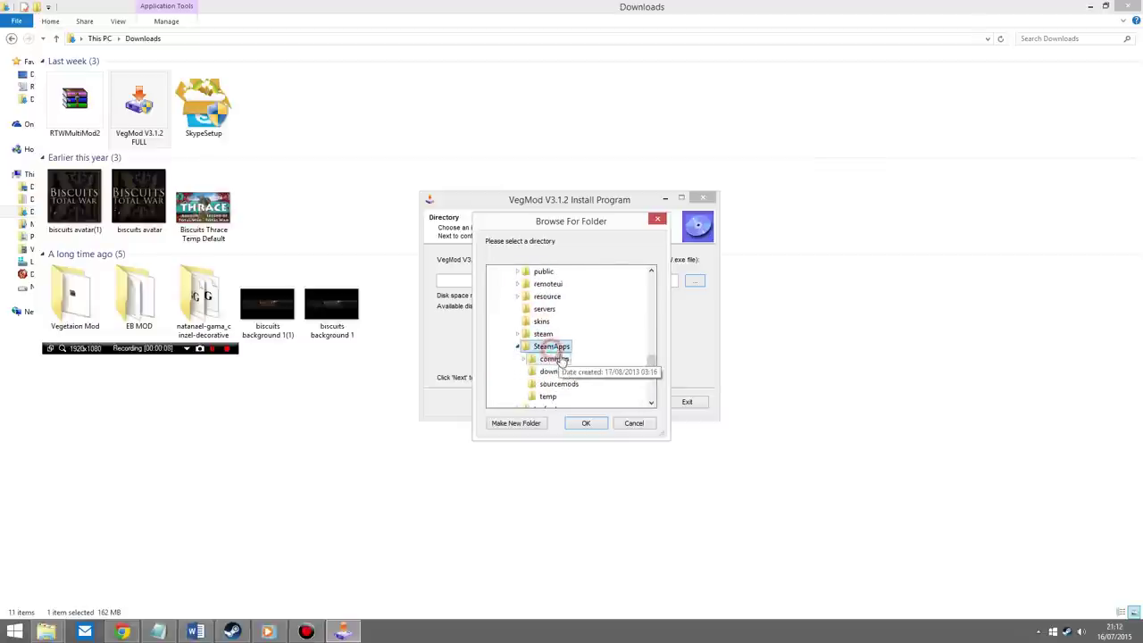
# Choose Rome Total War Gold in the common folder as the install directory and start the VegMod V3.1.2 installation.
pyautogui.doubleClick(555, 359)
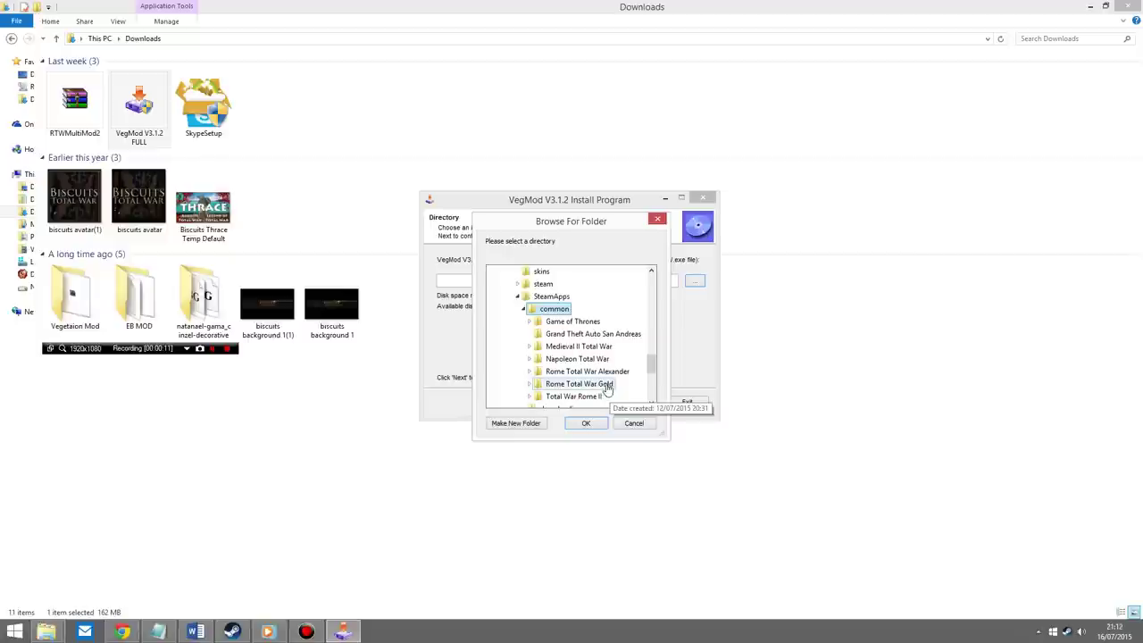
pyautogui.doubleClick(605, 385)
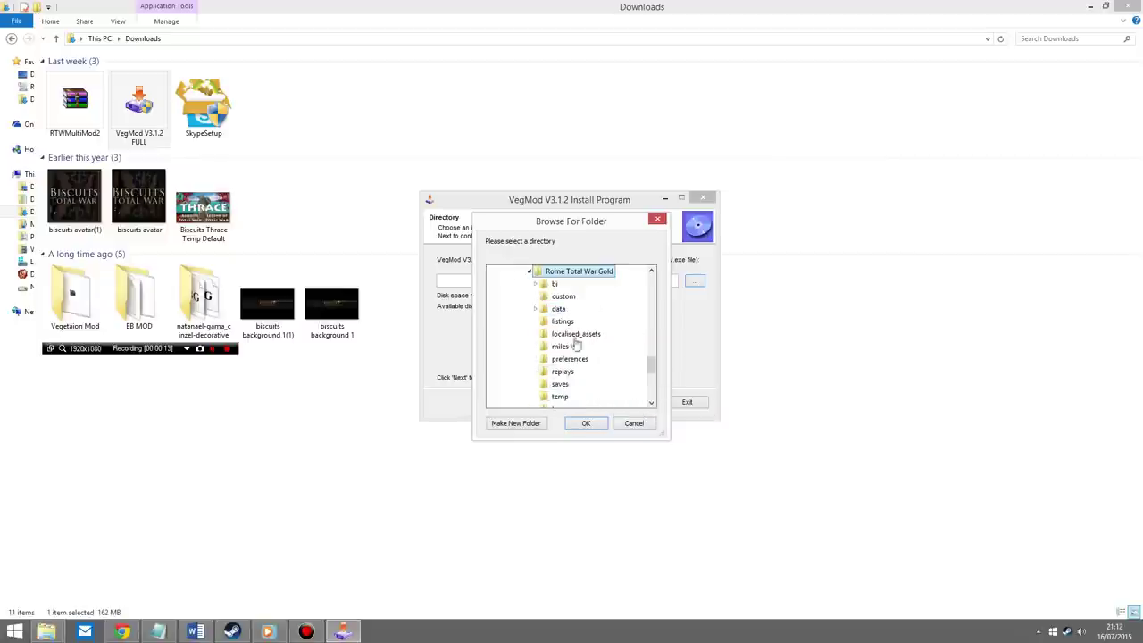
pyautogui.click(584, 423)
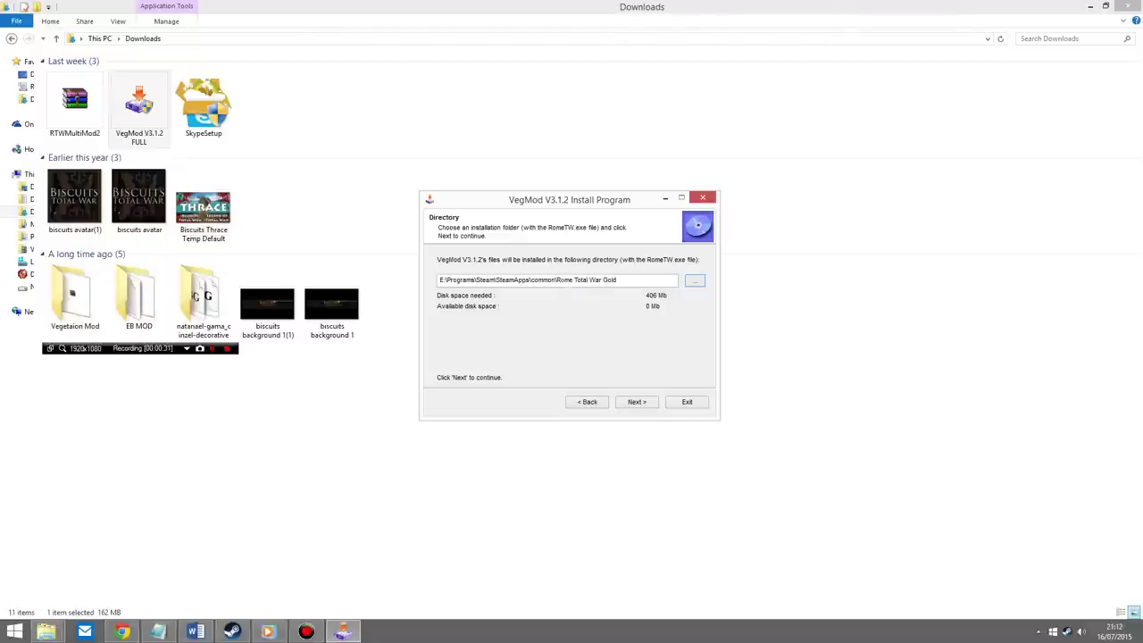
pyautogui.click(636, 402)
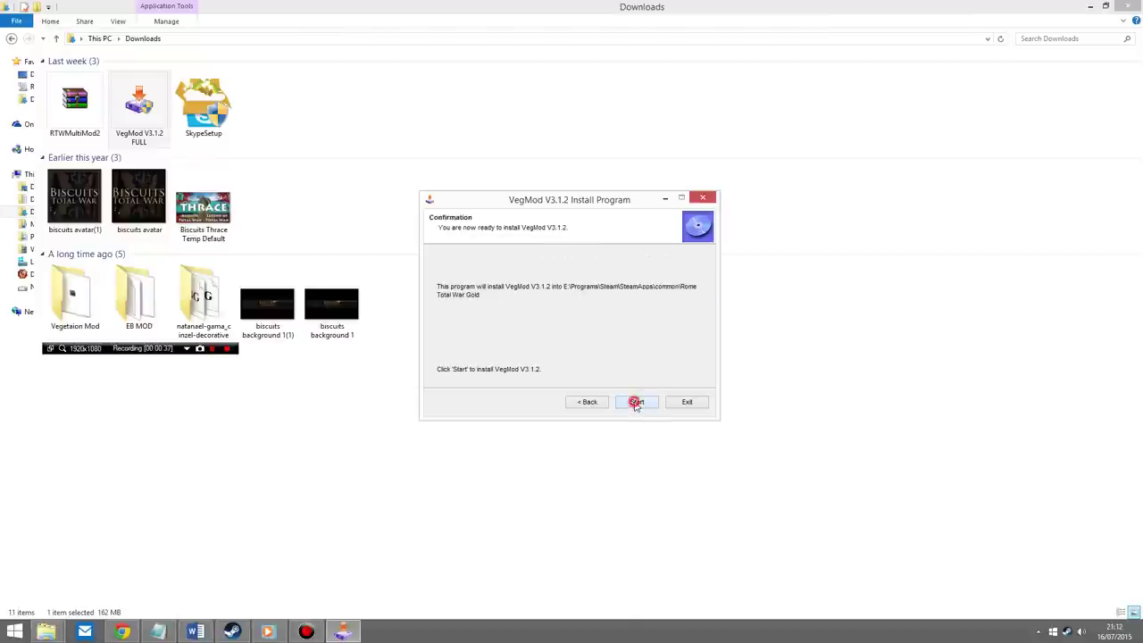
pyautogui.click(635, 403)
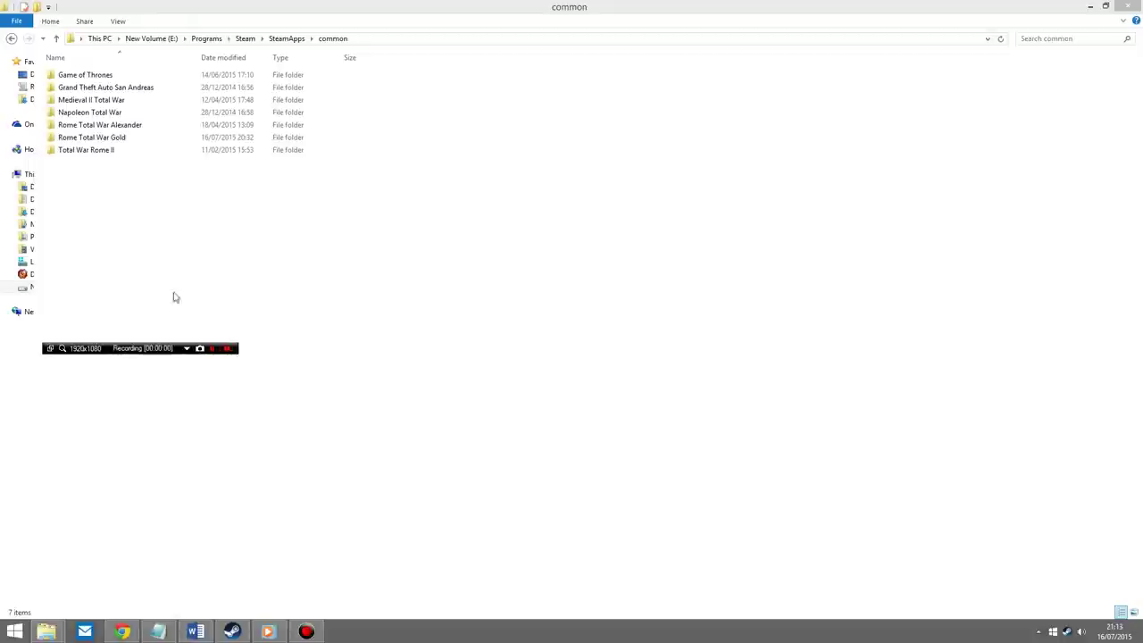
# Open the data folder inside Rome Total War Gold in the Steam common folder.
pyautogui.doubleClick(92, 138)
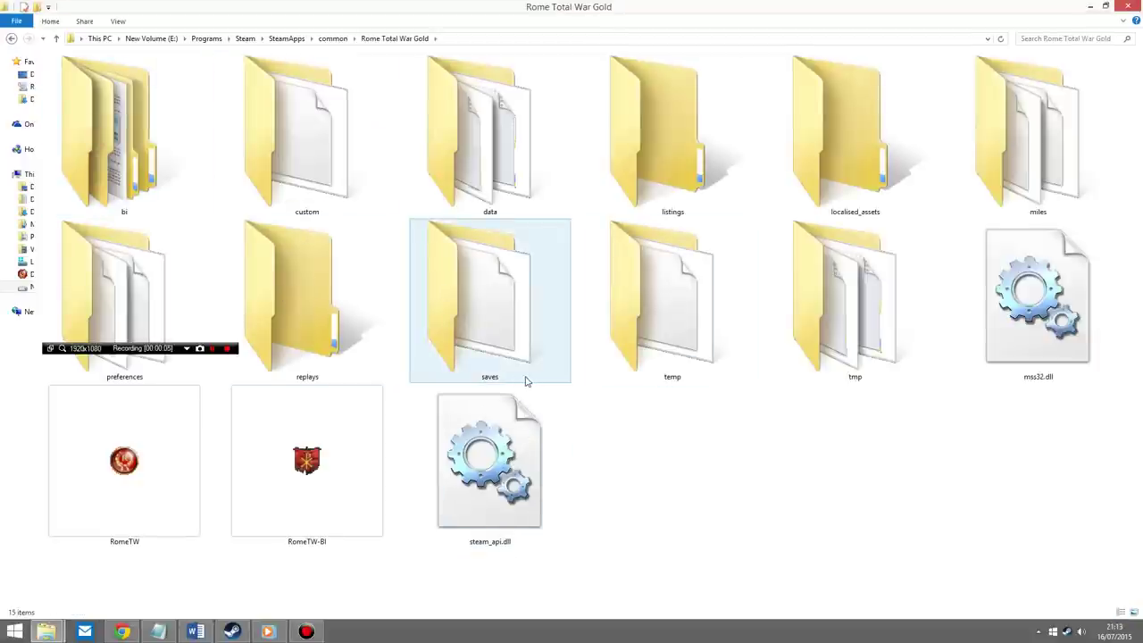
pyautogui.doubleClick(475, 181)
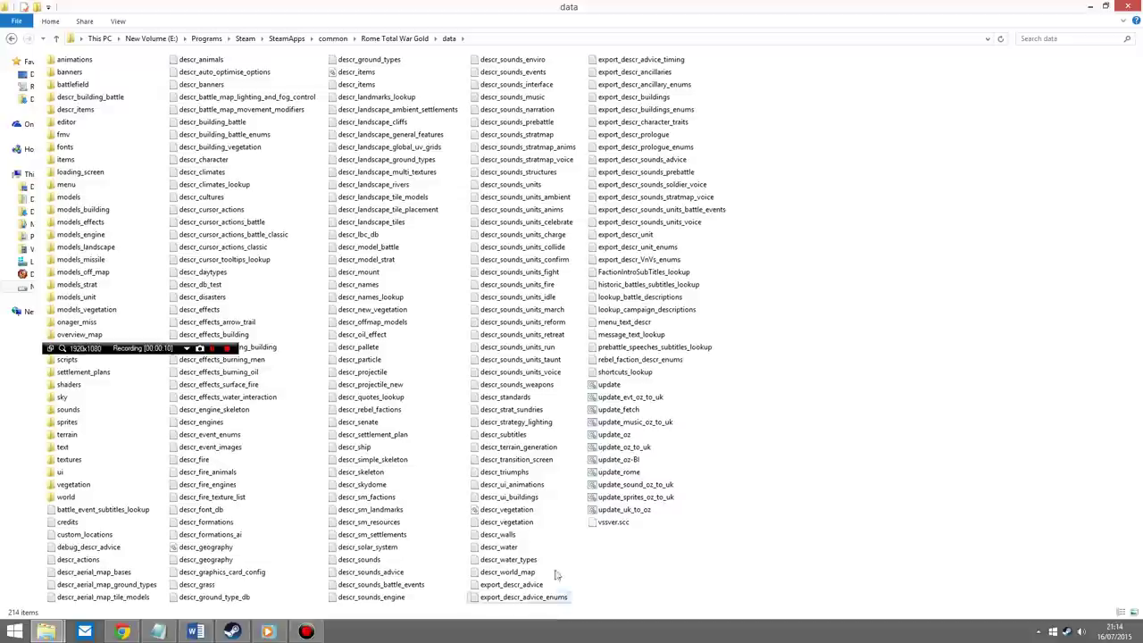
pyautogui.moveTo(110, 354); pyautogui.dragTo(848, 462)
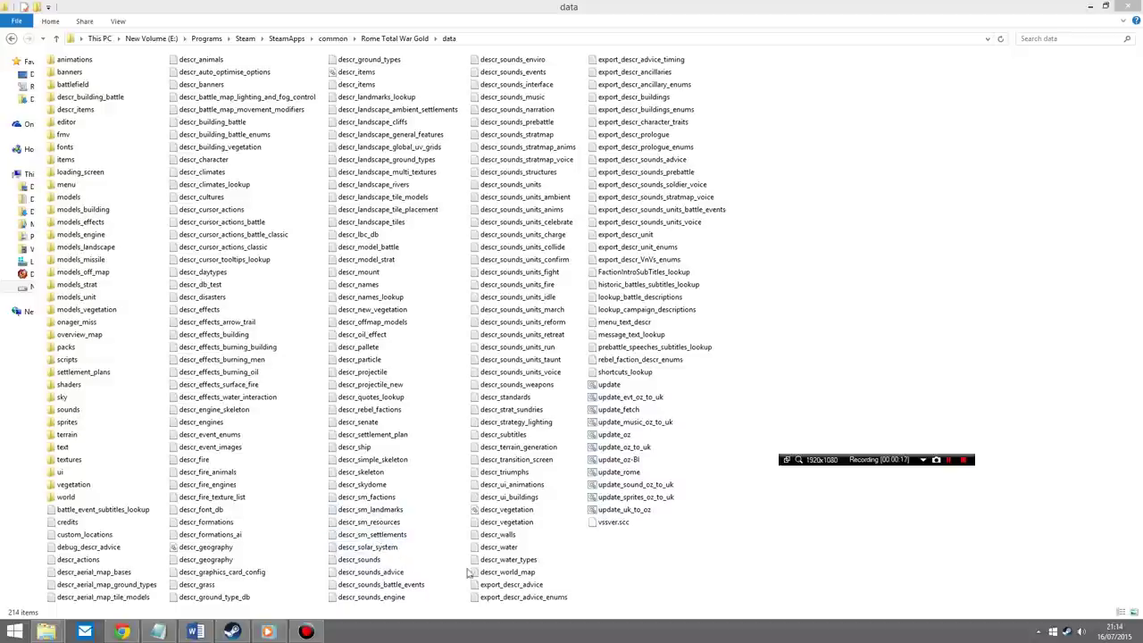
# Check the file type of the first descr_vegetation file in its properties.
pyautogui.click(504, 511)
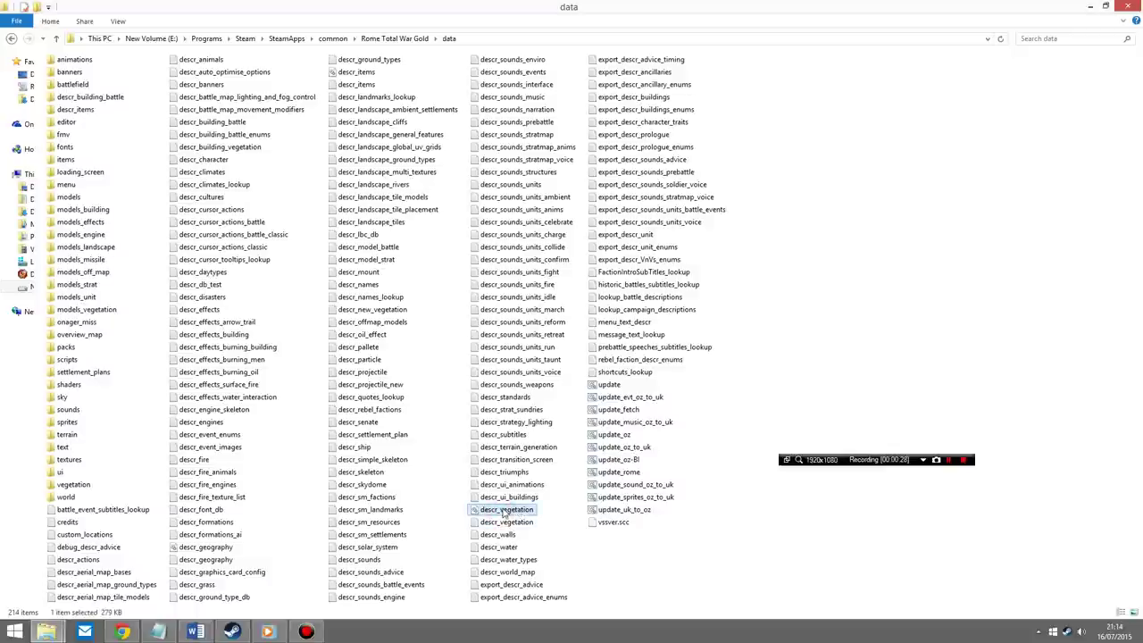
pyautogui.rightClick(503, 511)
pyautogui.click(513, 500)
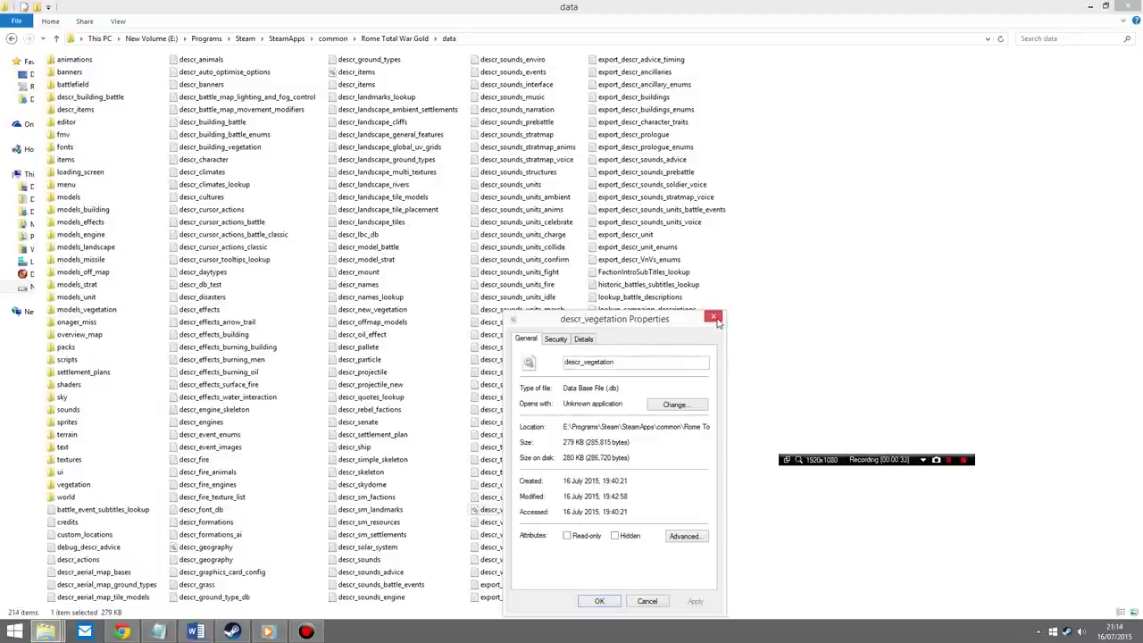
pyautogui.click(714, 318)
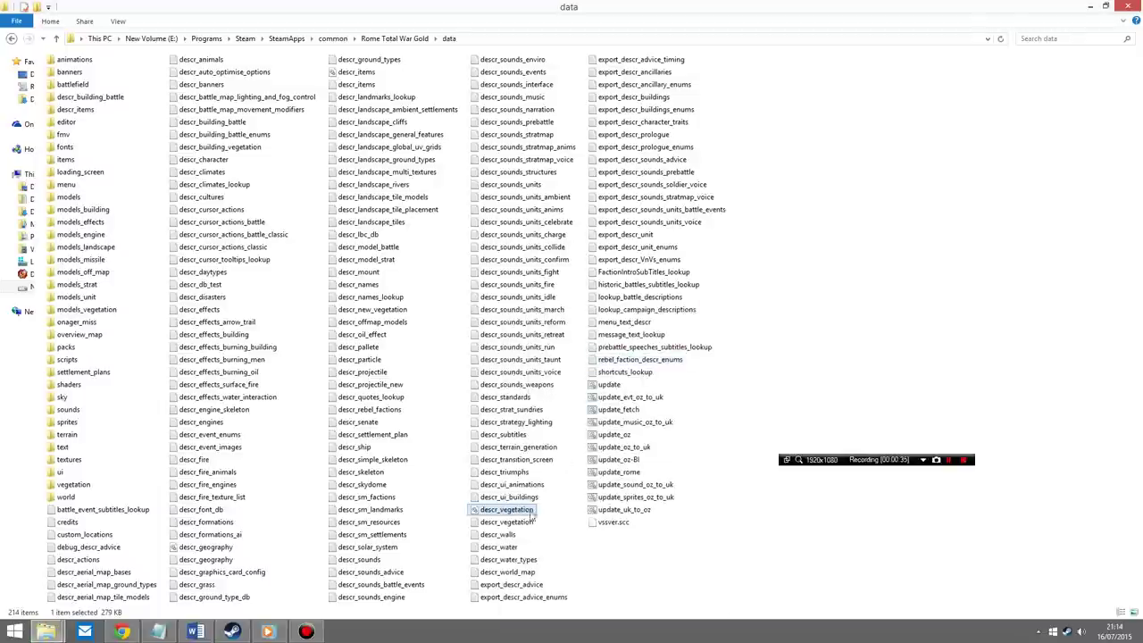
# Delete the descr_vegetation database (.db) file from the data folder.
pyautogui.click(508, 511)
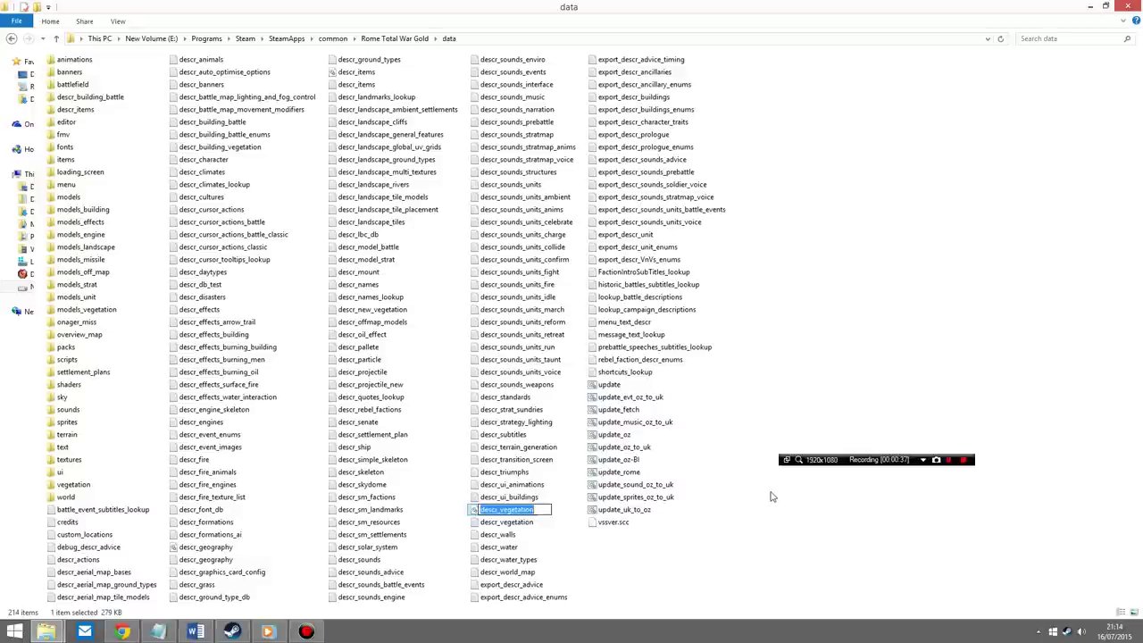
pyautogui.click(500, 485)
pyautogui.click(489, 509)
pyautogui.press('Delete')
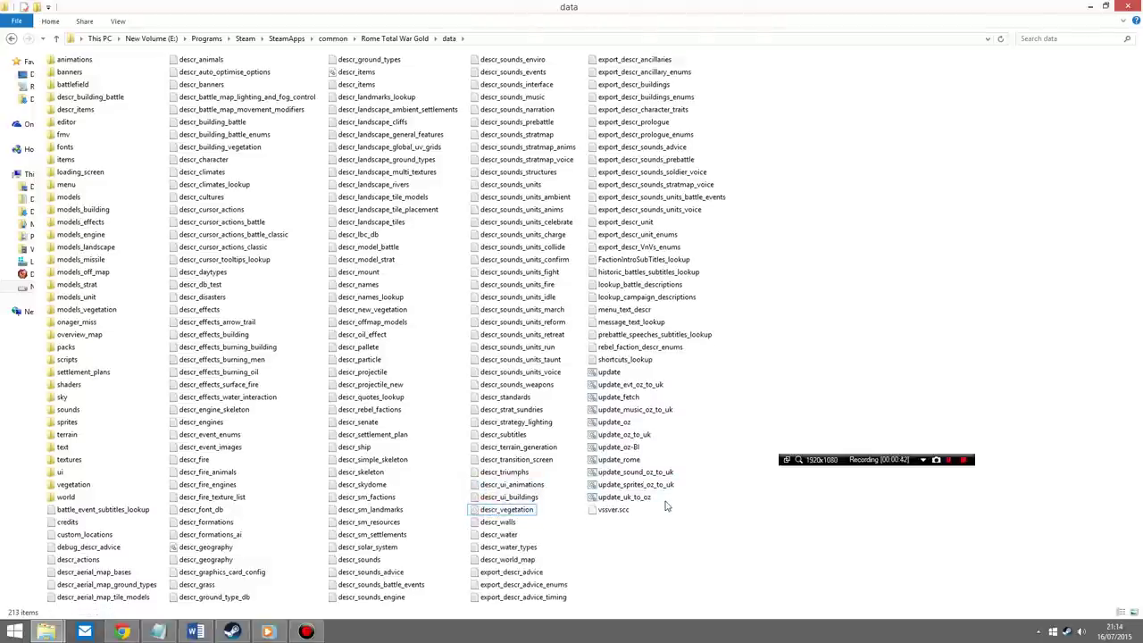
# Delete all the .vege files in the vegetation folder, keeping the sprites and textures subfolders.
pyautogui.doubleClick(71, 488)
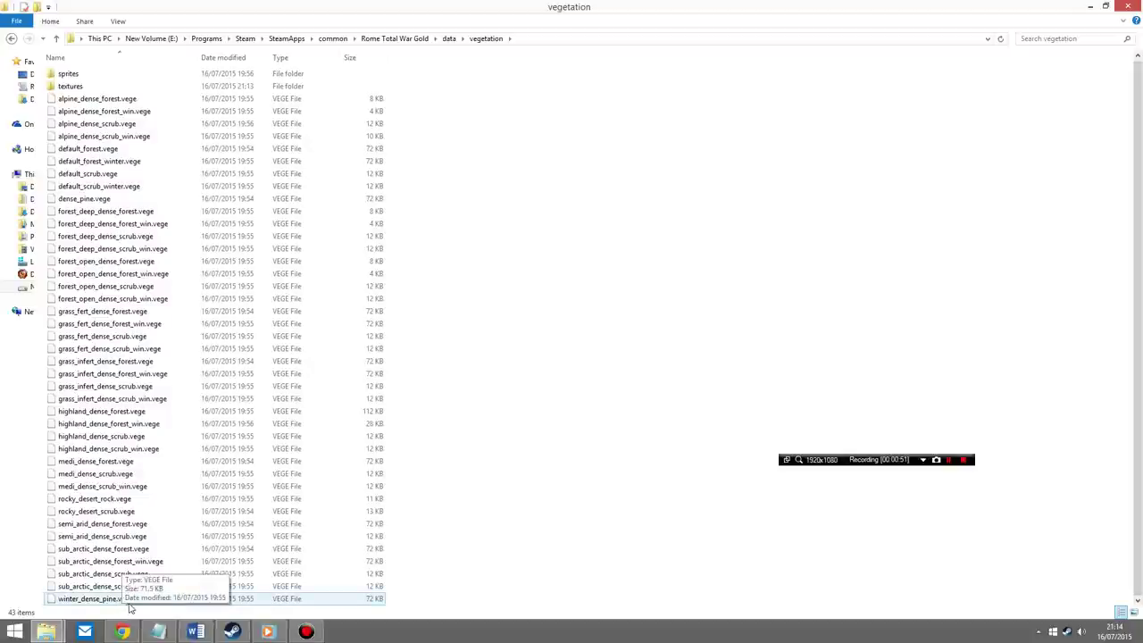
pyautogui.moveTo(407, 604); pyautogui.dragTo(55, 94)
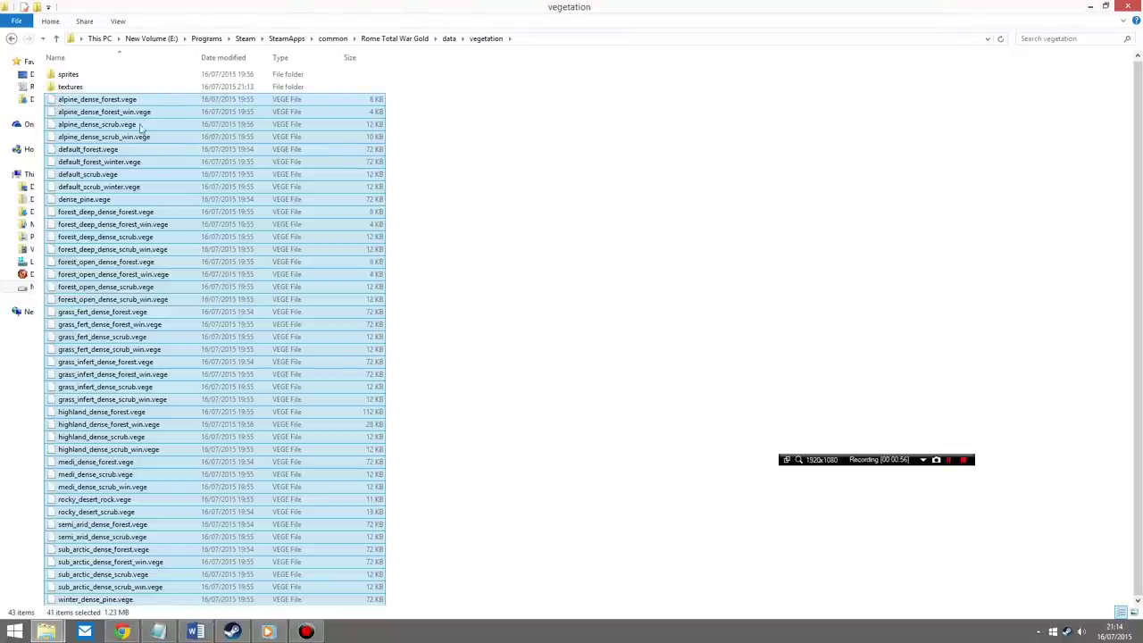
pyautogui.press('Delete')
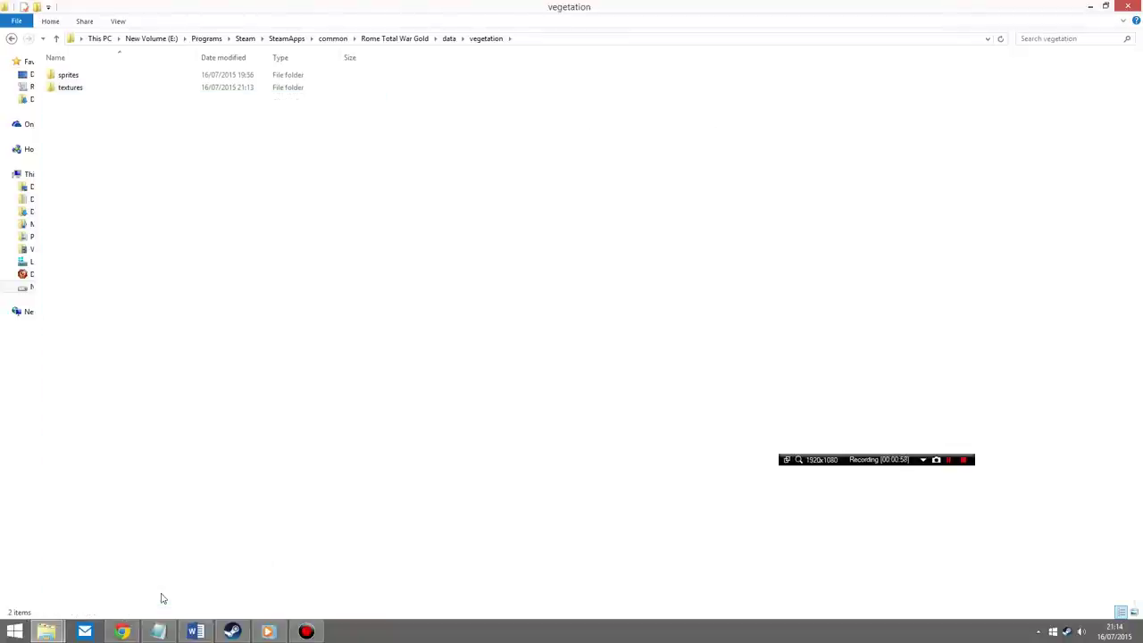
# Delete every .tga image in the vegetation folder's sprites subfolder and close the folder window.
pyautogui.doubleClick(68, 76)
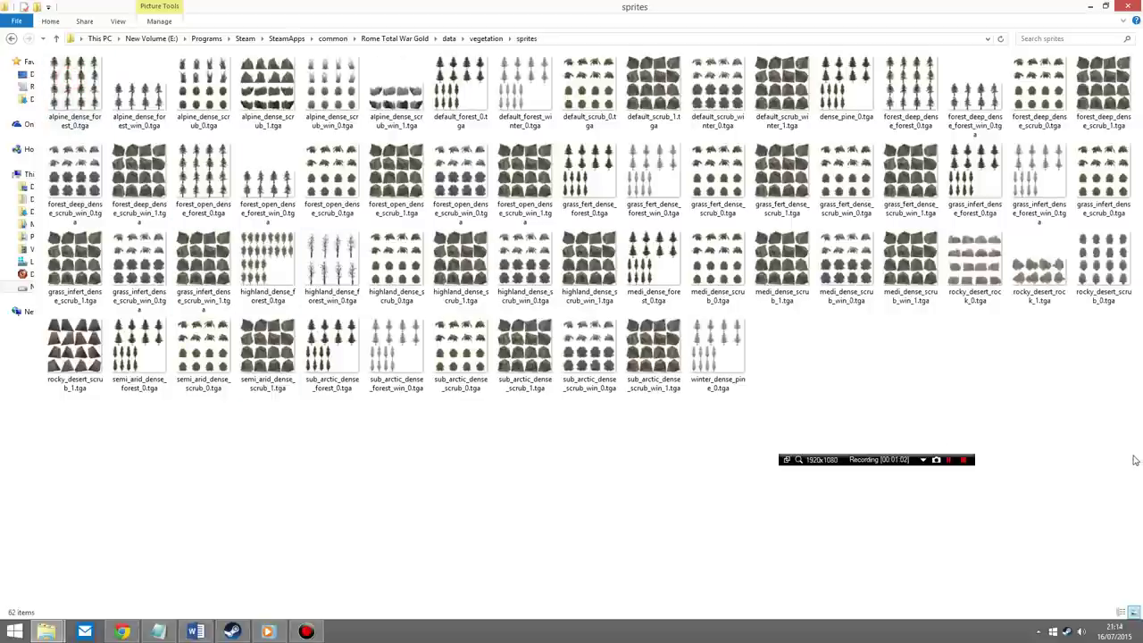
pyautogui.moveTo(1134, 460); pyautogui.dragTo(36, 52)
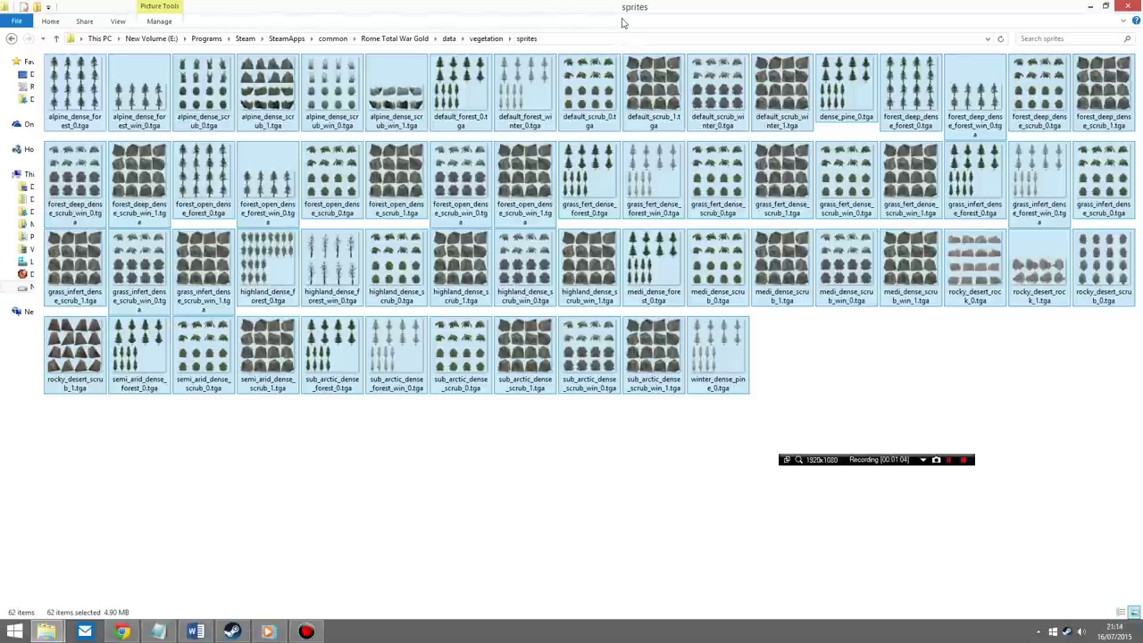
pyautogui.press('Delete')
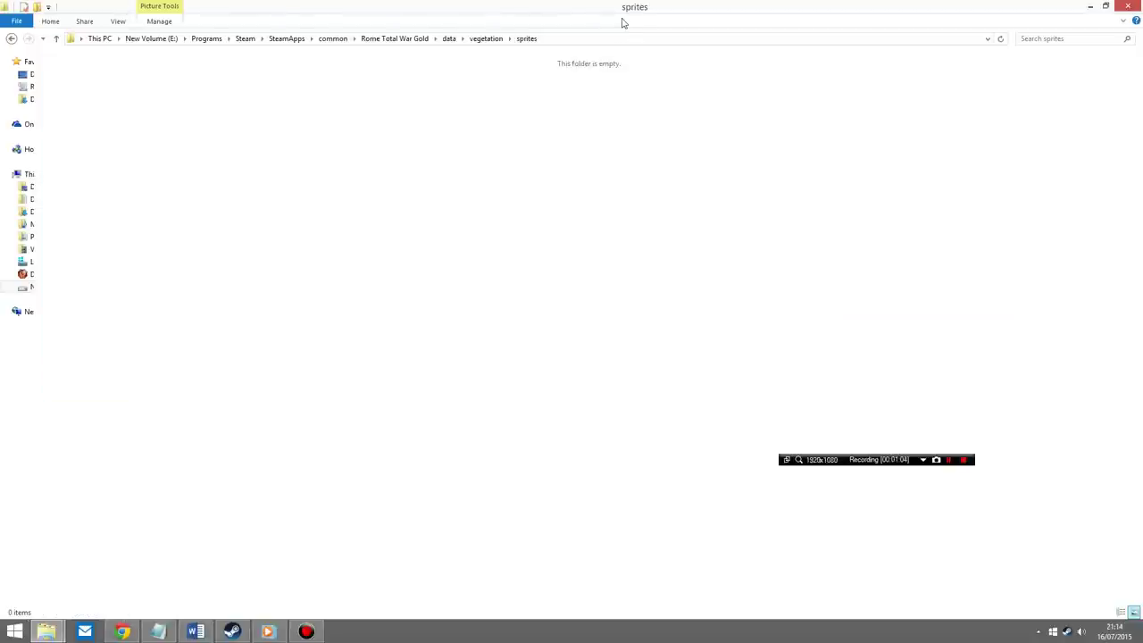
pyautogui.click(1128, 7)
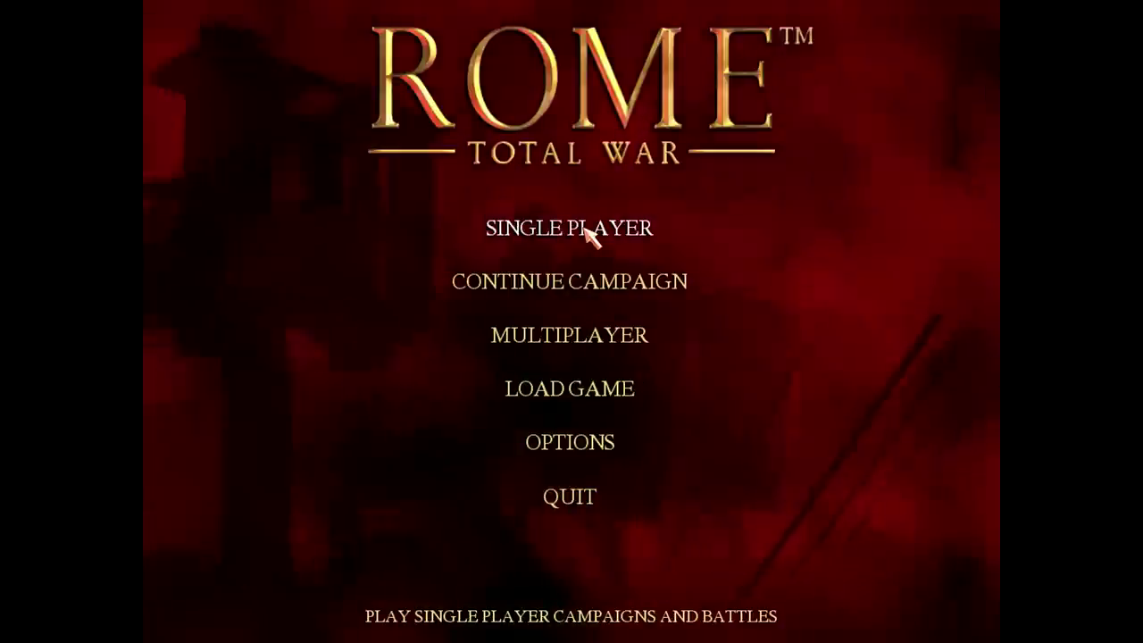
# Set up a single-player custom battle on the Southwater map with The House of Julii against Carthage.
pyautogui.click(584, 234)
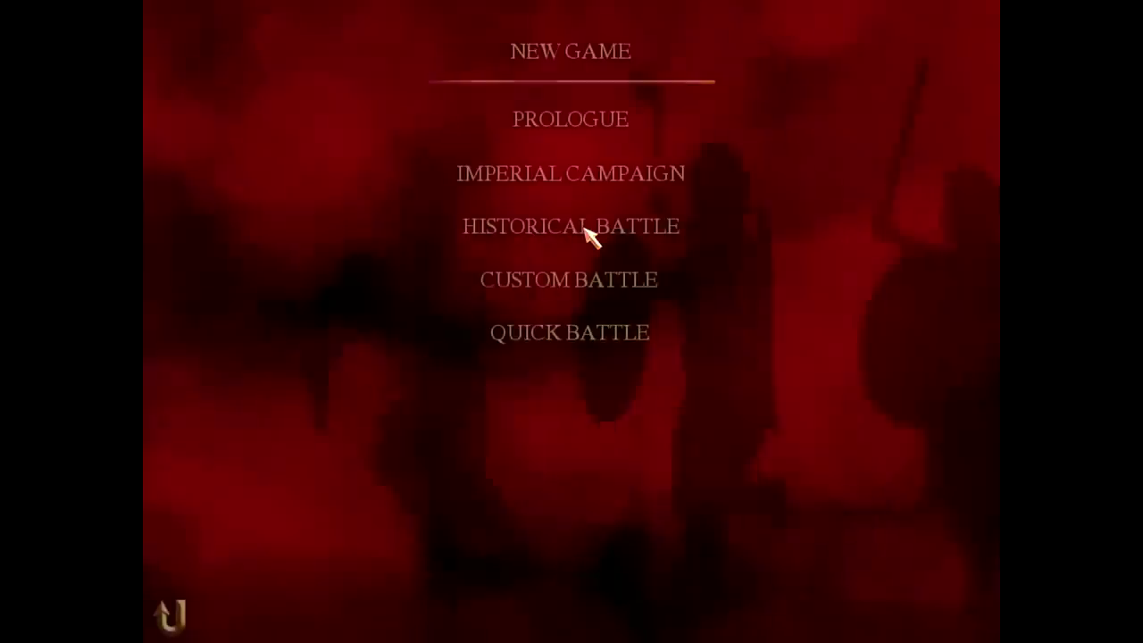
pyautogui.click(530, 289)
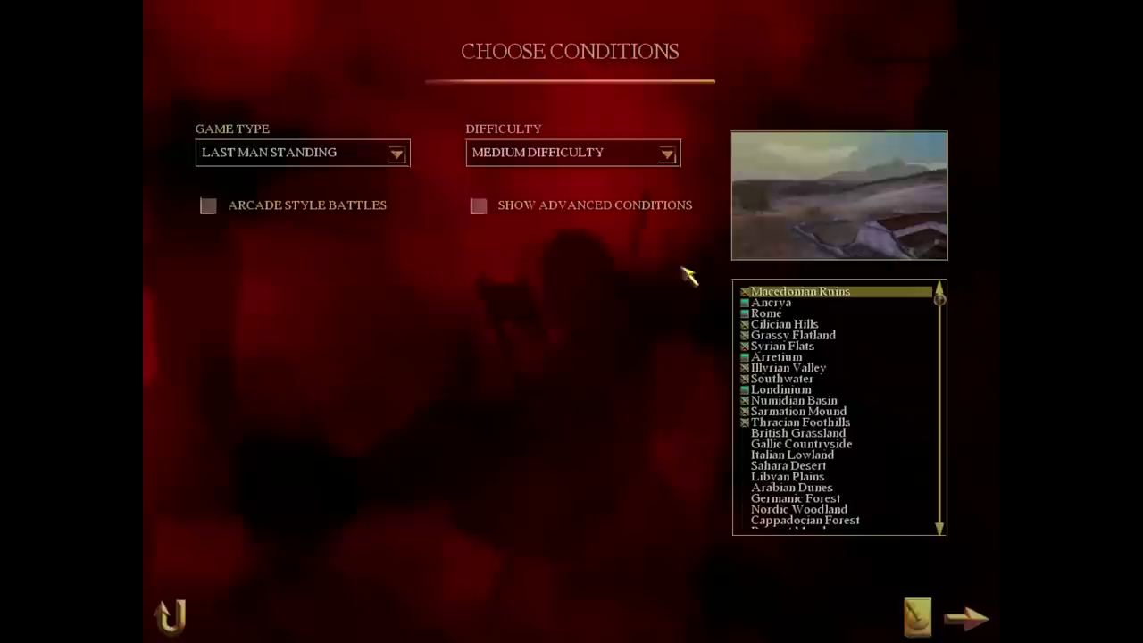
pyautogui.click(768, 379)
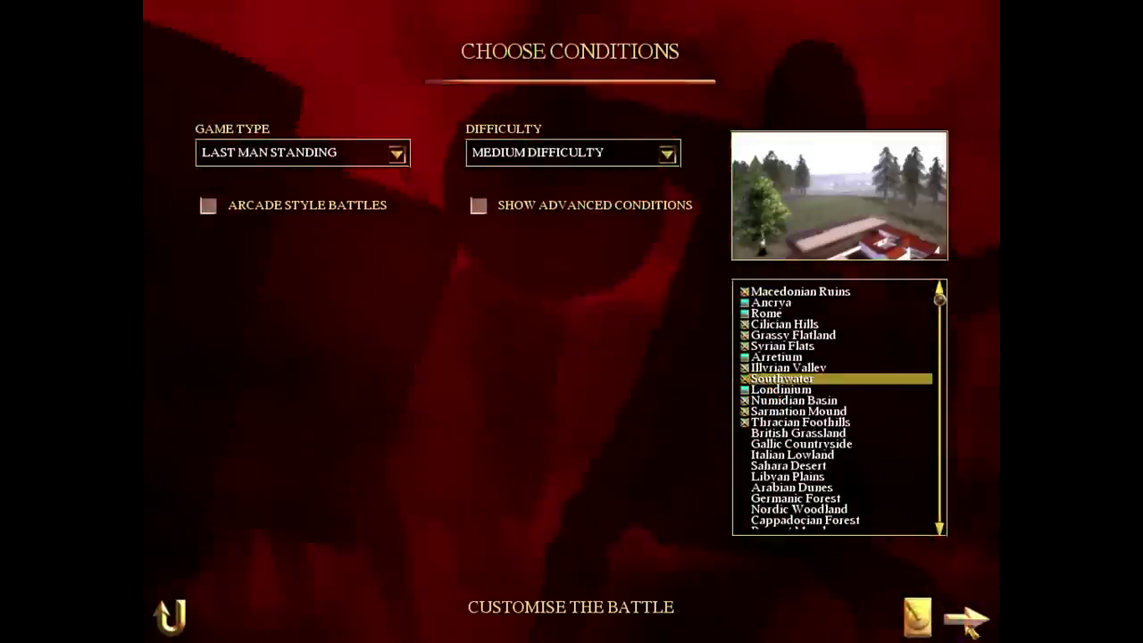
pyautogui.click(966, 615)
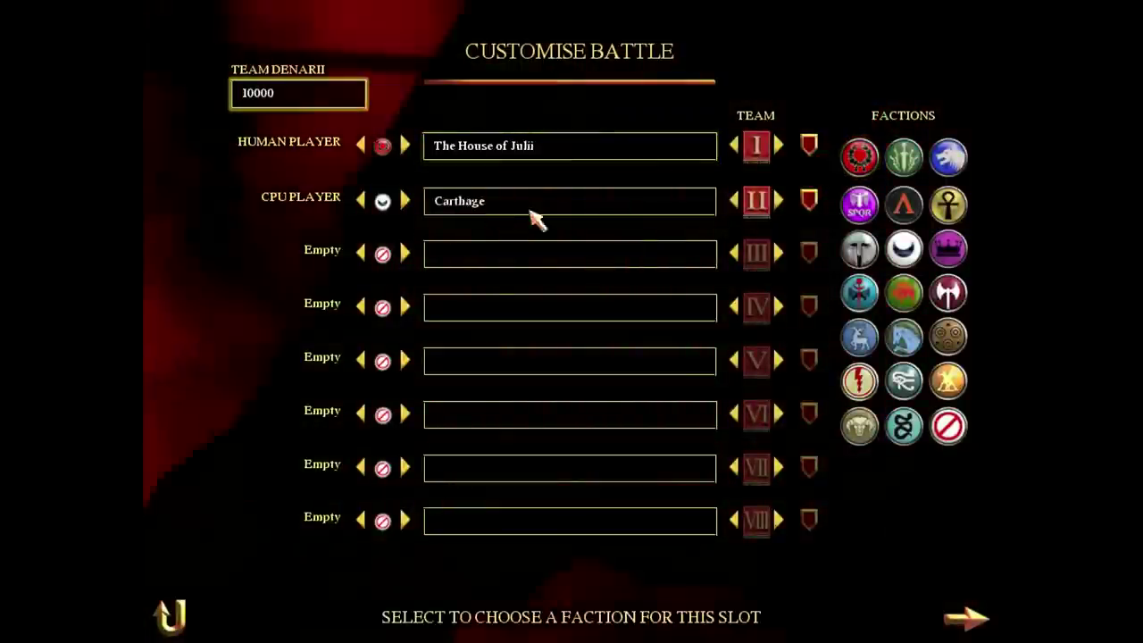
pyautogui.click(966, 615)
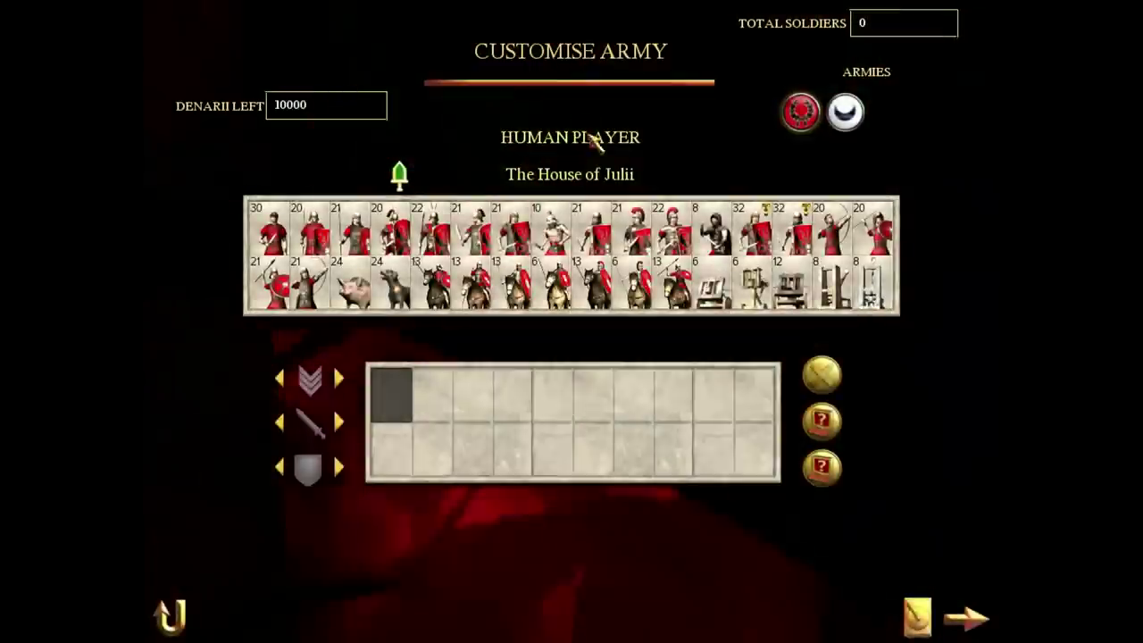
# Add a Praetorian Cohort to the Julii army and one green-shielded 20-man infantry unit to Carthage, and start the battle.
pyautogui.click(625, 241)
pyautogui.click(845, 112)
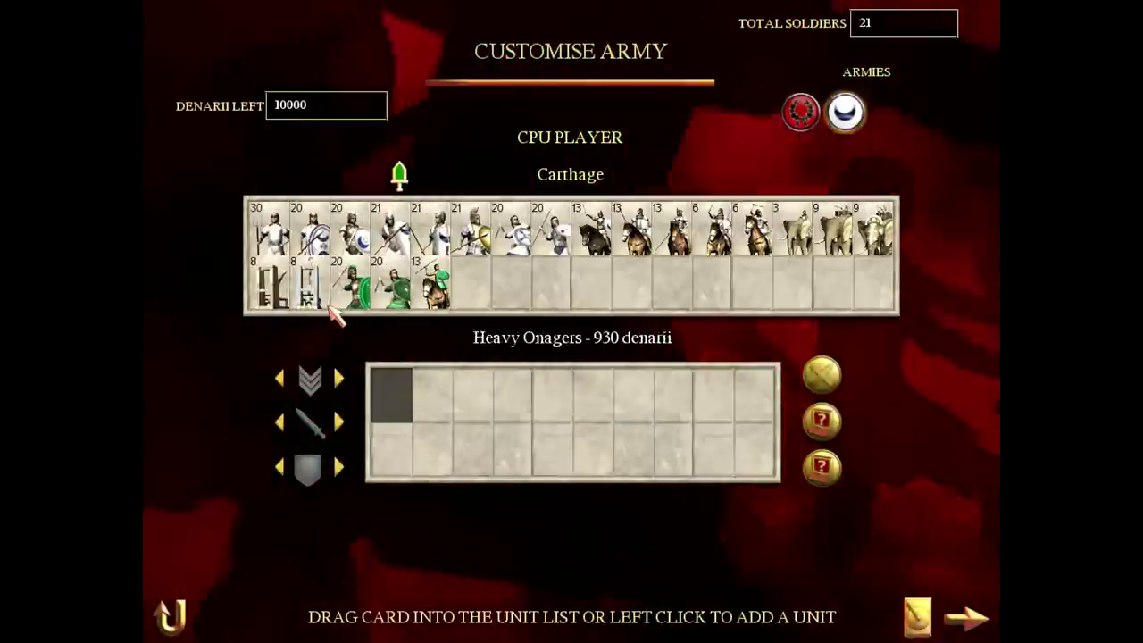
pyautogui.click(349, 284)
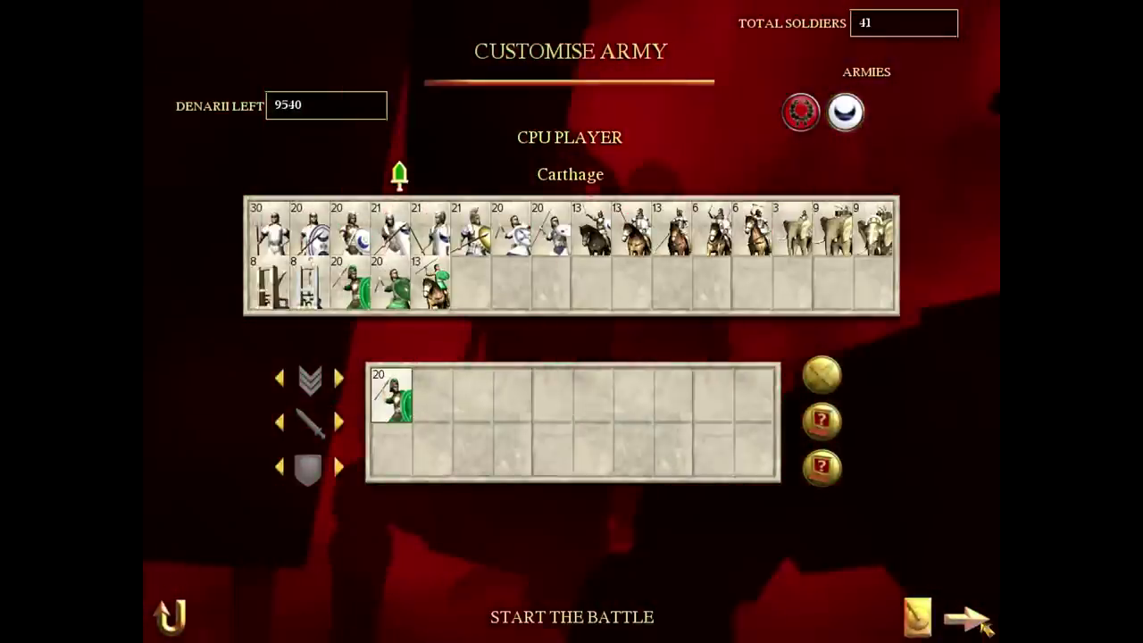
pyautogui.click(982, 624)
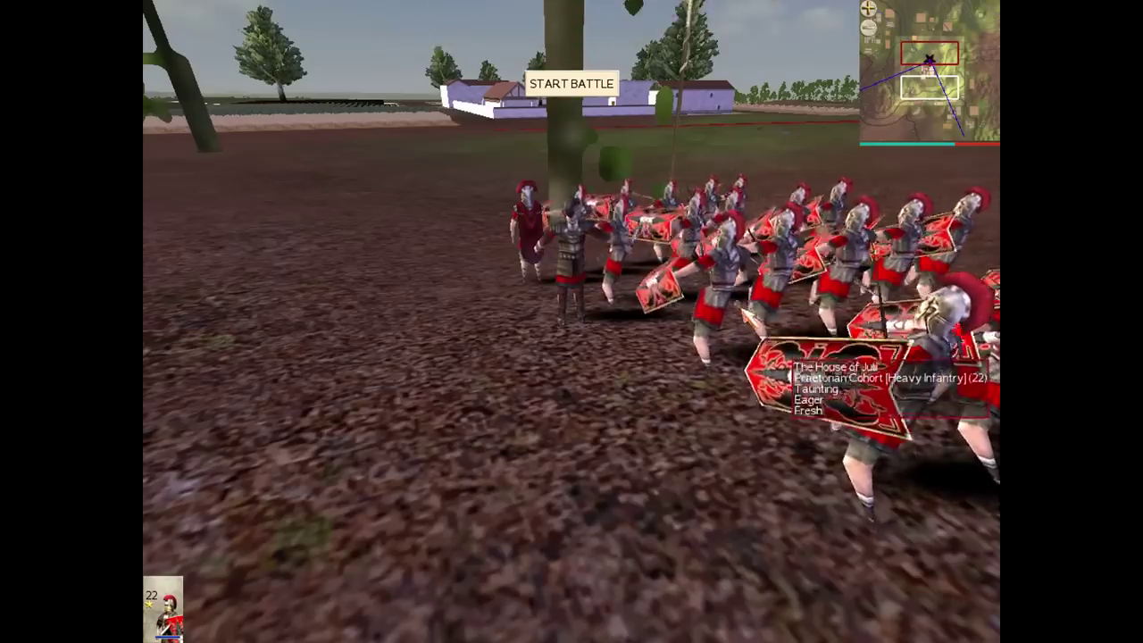
# Examine the trees and ground on the battlefield from above, and quit the battle.
pyautogui.press('Escape')
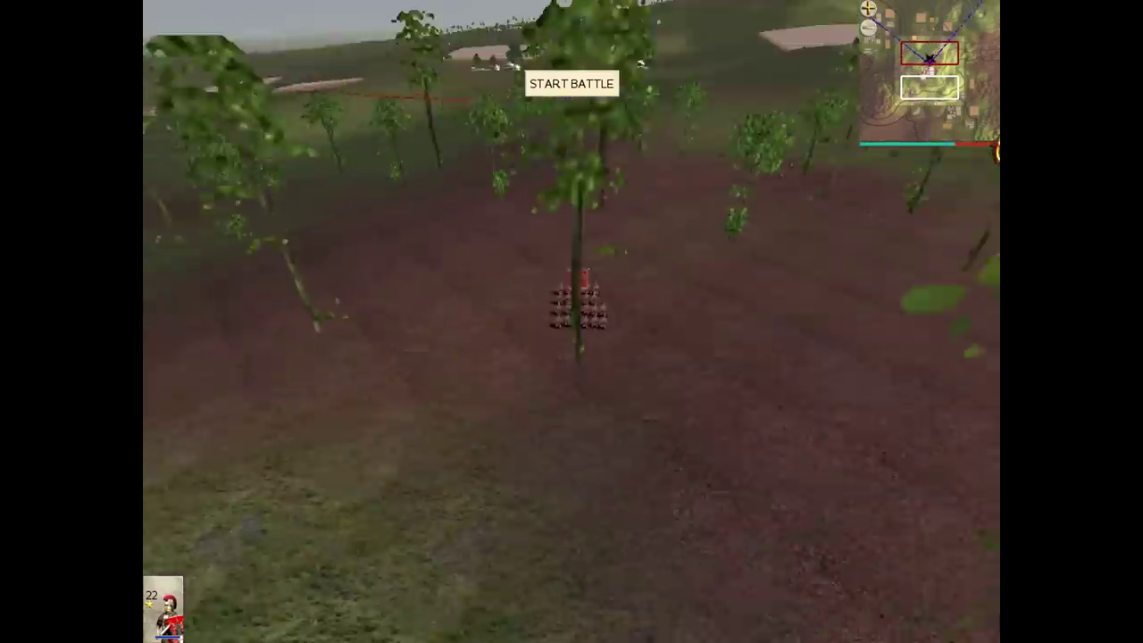
pyautogui.scroll(-5, 915, 241)
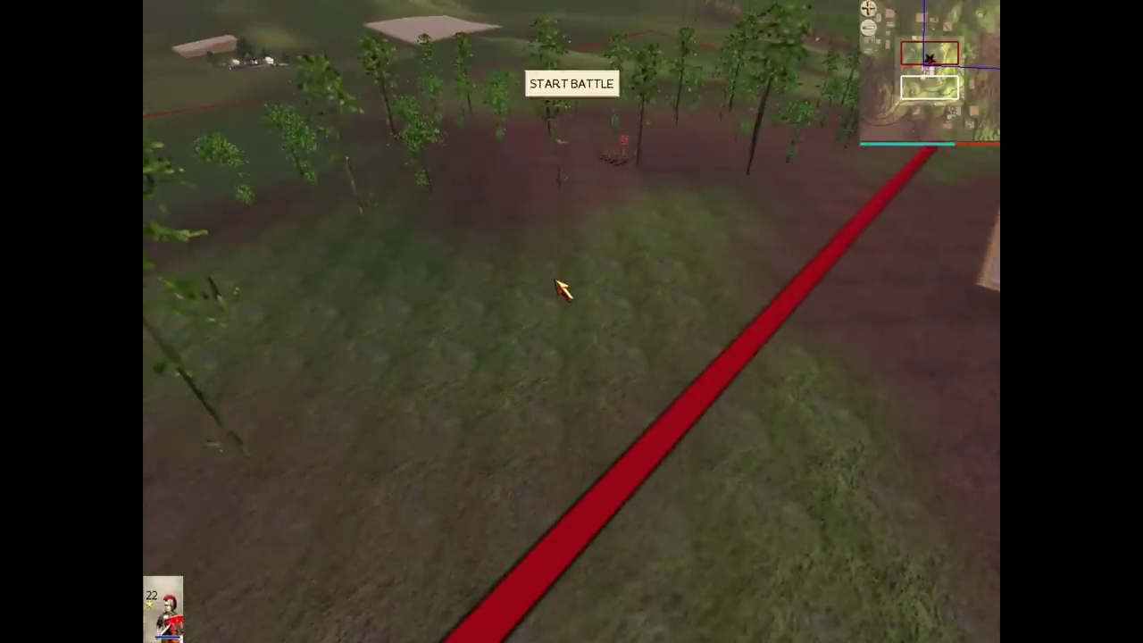
pyautogui.press('Escape')
pyautogui.click(533, 361)
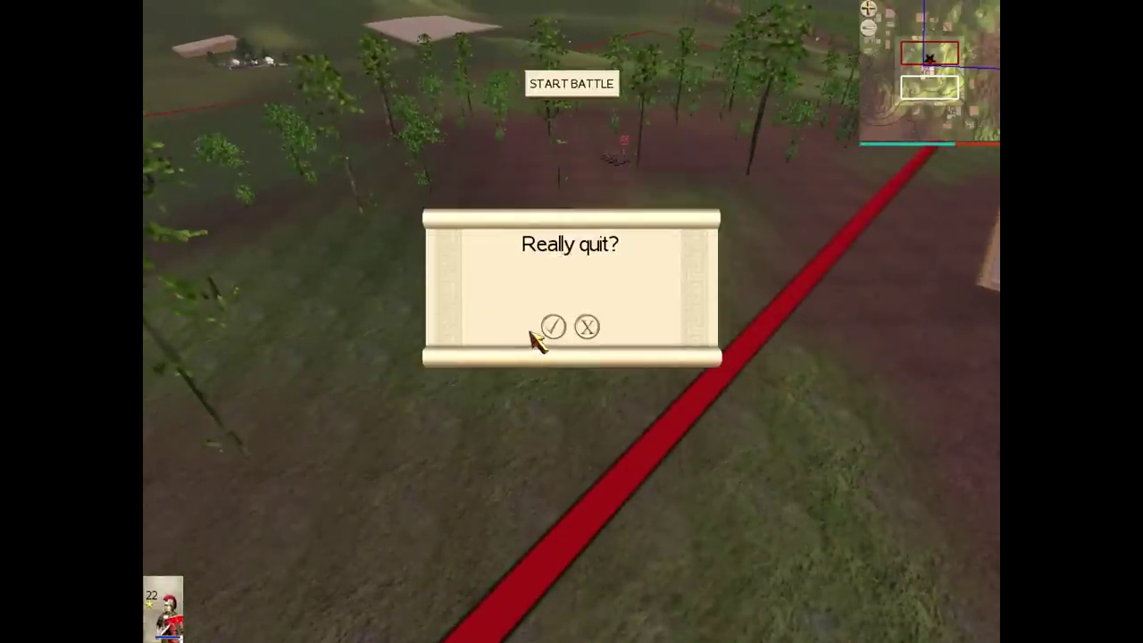
pyautogui.click(552, 327)
pyautogui.click(574, 386)
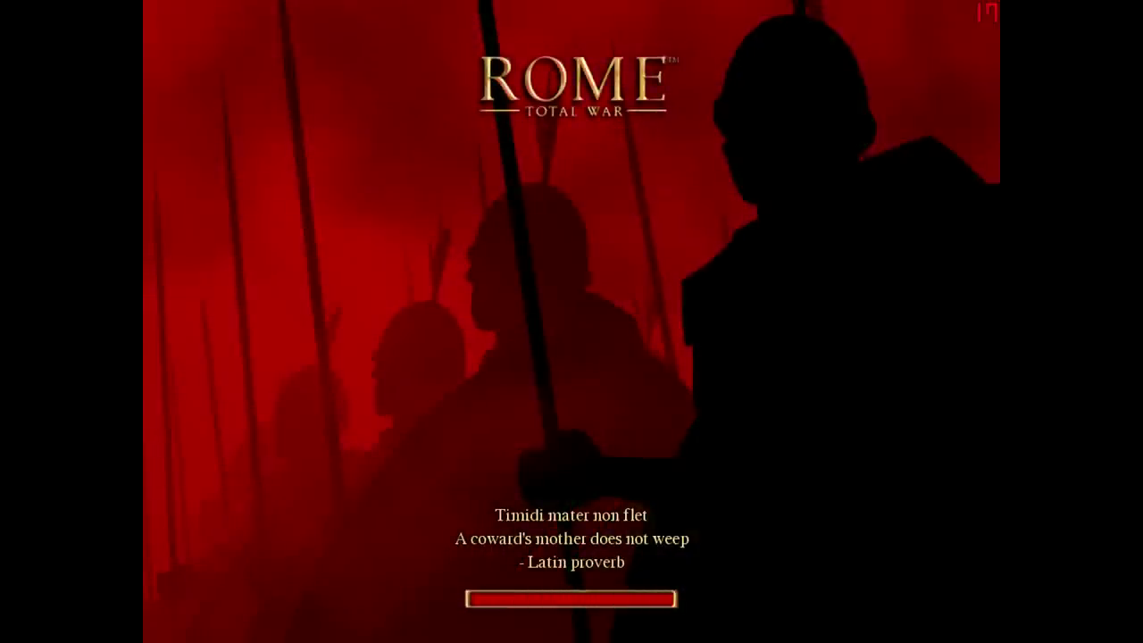
pyautogui.click(578, 497)
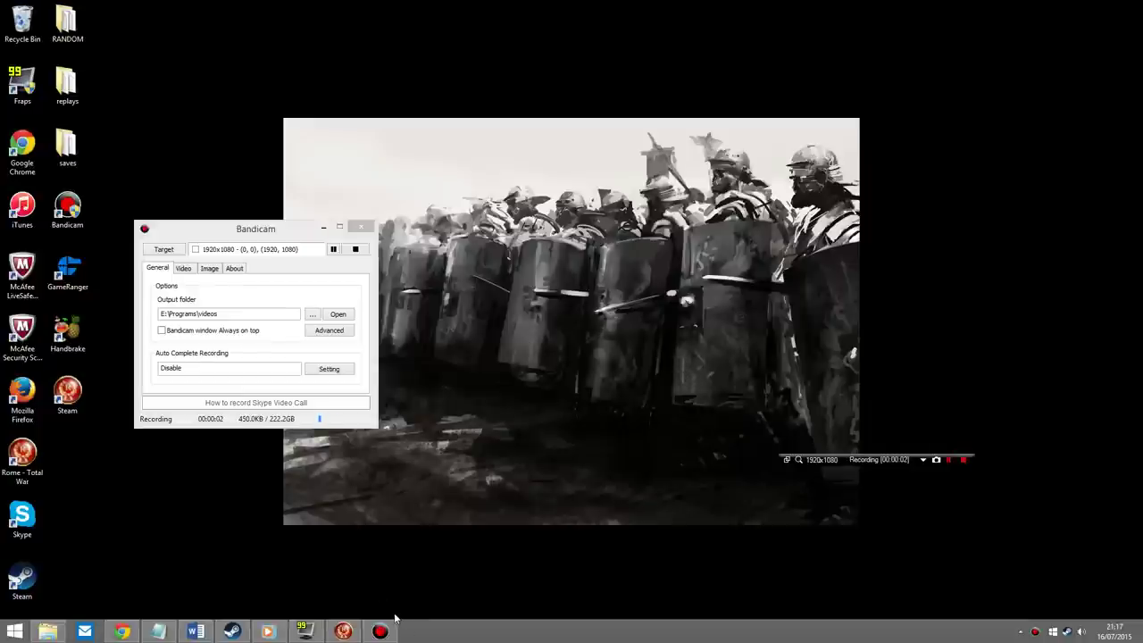
pyautogui.click(962, 461)
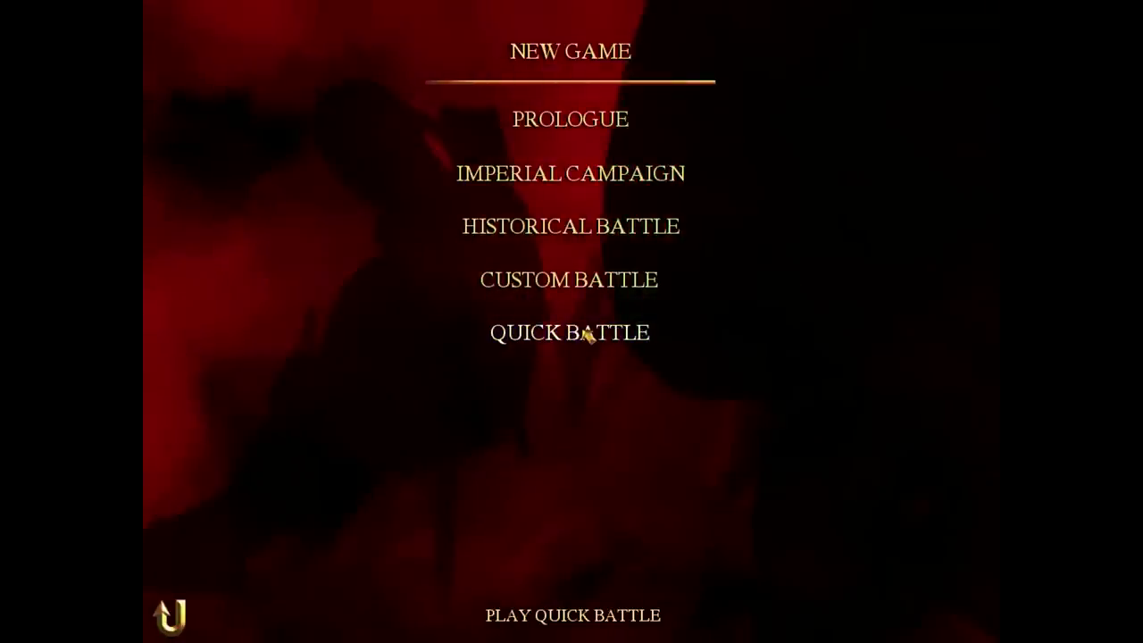
# Start a quick battle, examine the trees and grass around the deployed Roman army, and quit the battle.
pyautogui.click(586, 334)
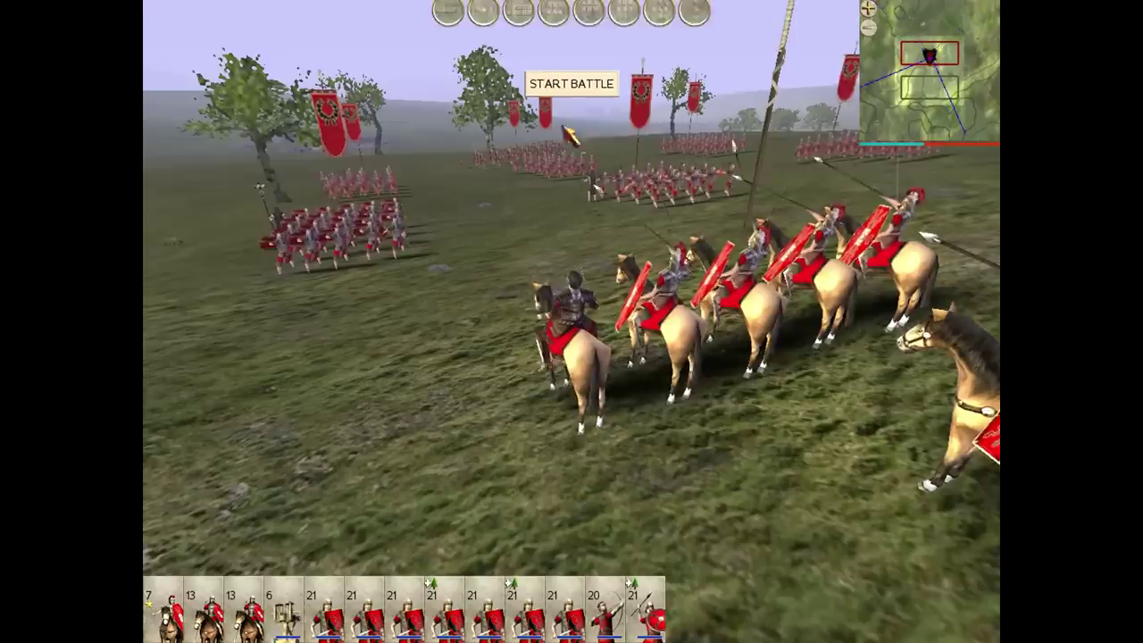
pyautogui.scroll(-5, 734, 357)
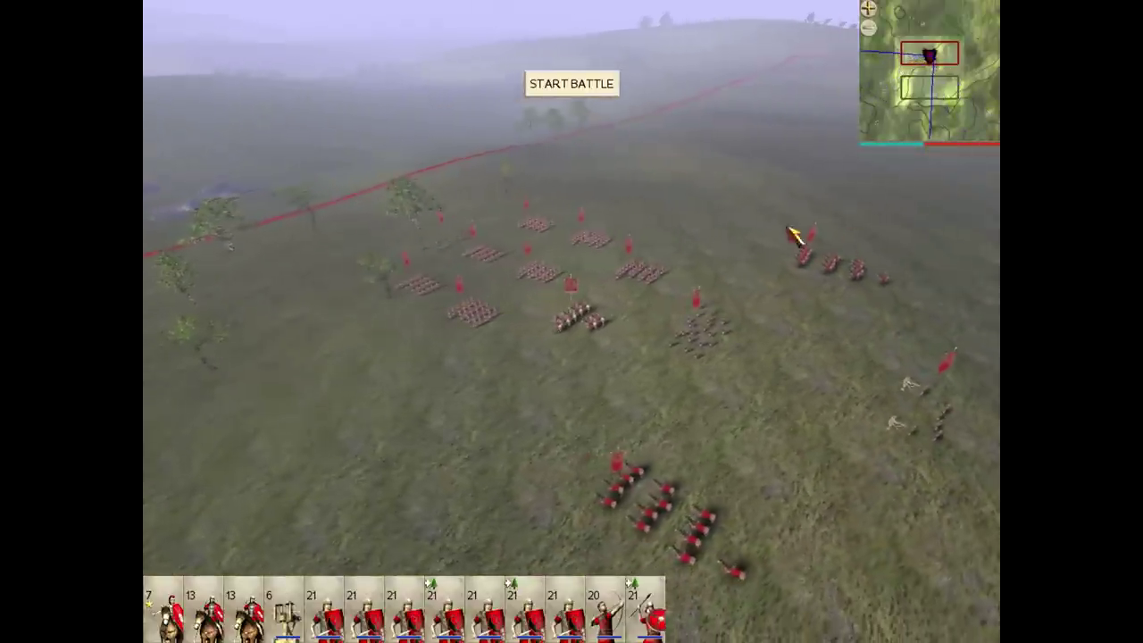
pyautogui.moveTo(153, 327)
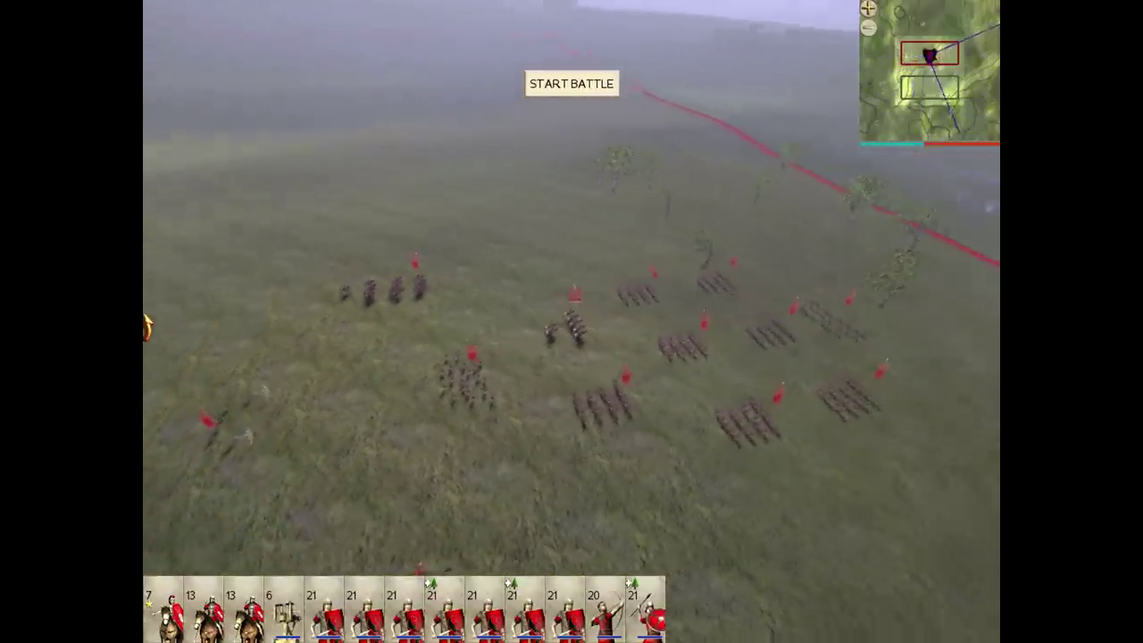
pyautogui.scroll(4, 421, 423)
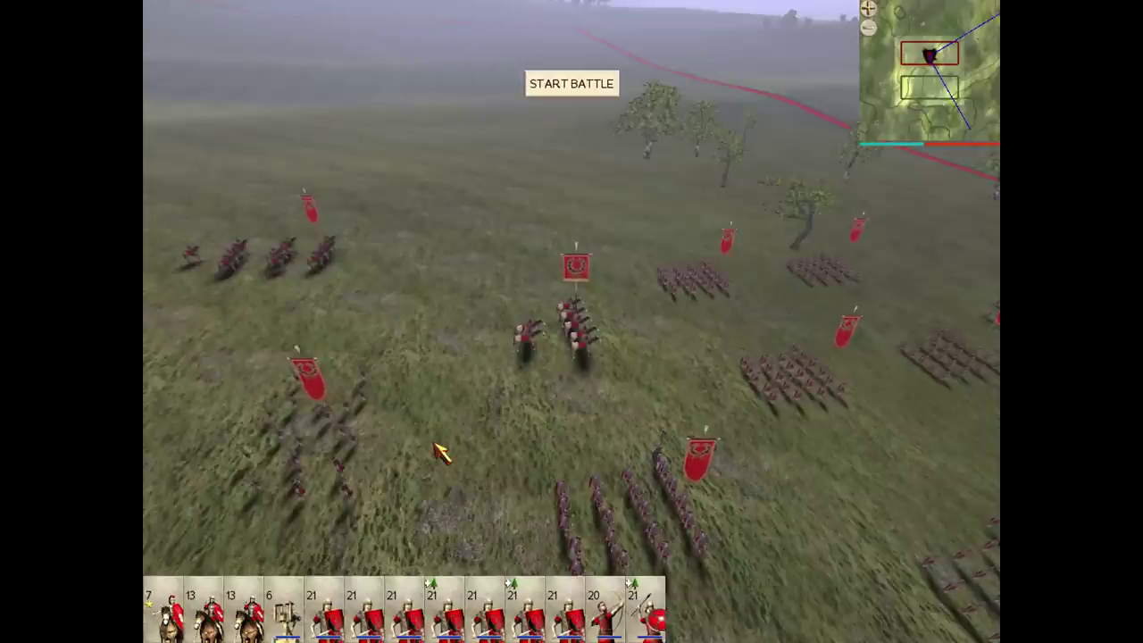
pyautogui.press('Escape')
pyautogui.click(555, 357)
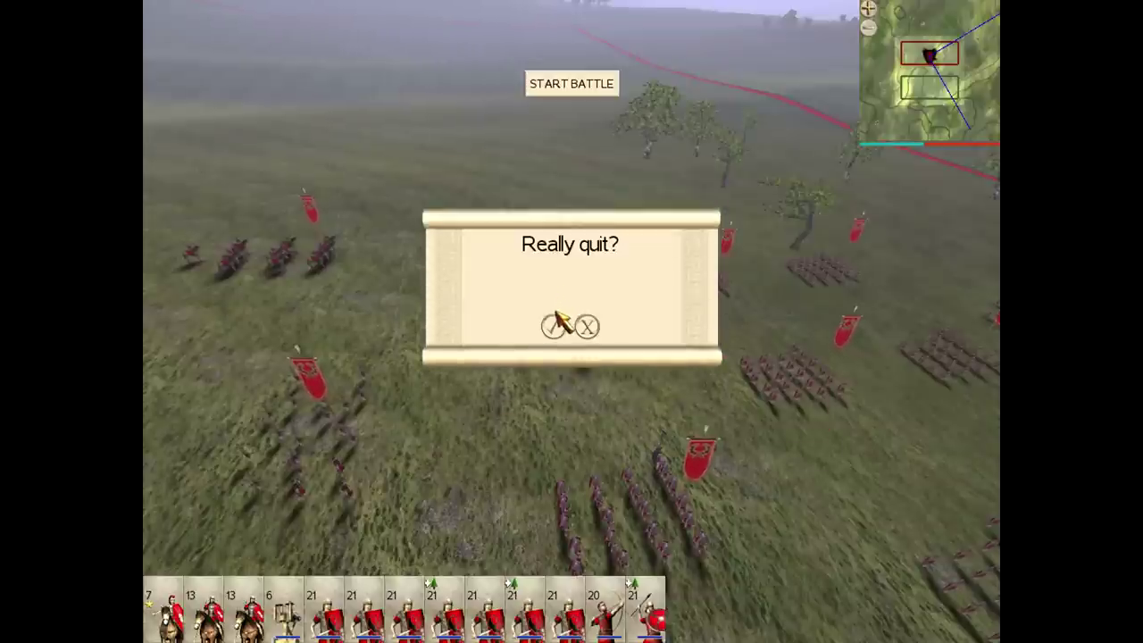
pyautogui.click(554, 323)
pyautogui.click(571, 380)
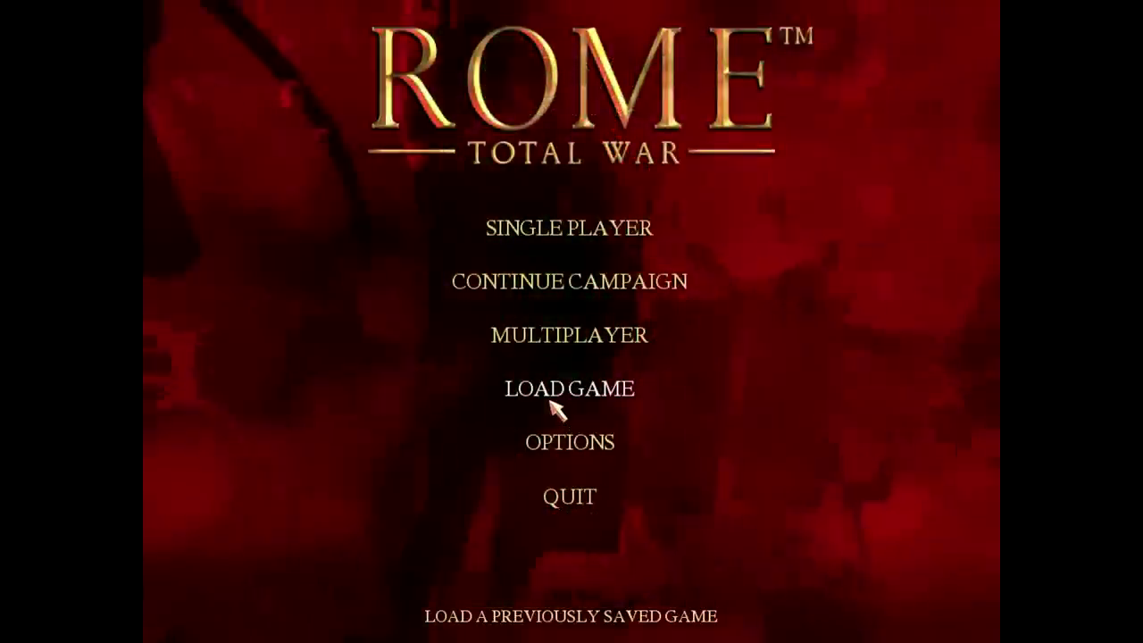
# Open the video settings and set the strategy map resolution to 1920x1080x32.
pyautogui.click(542, 451)
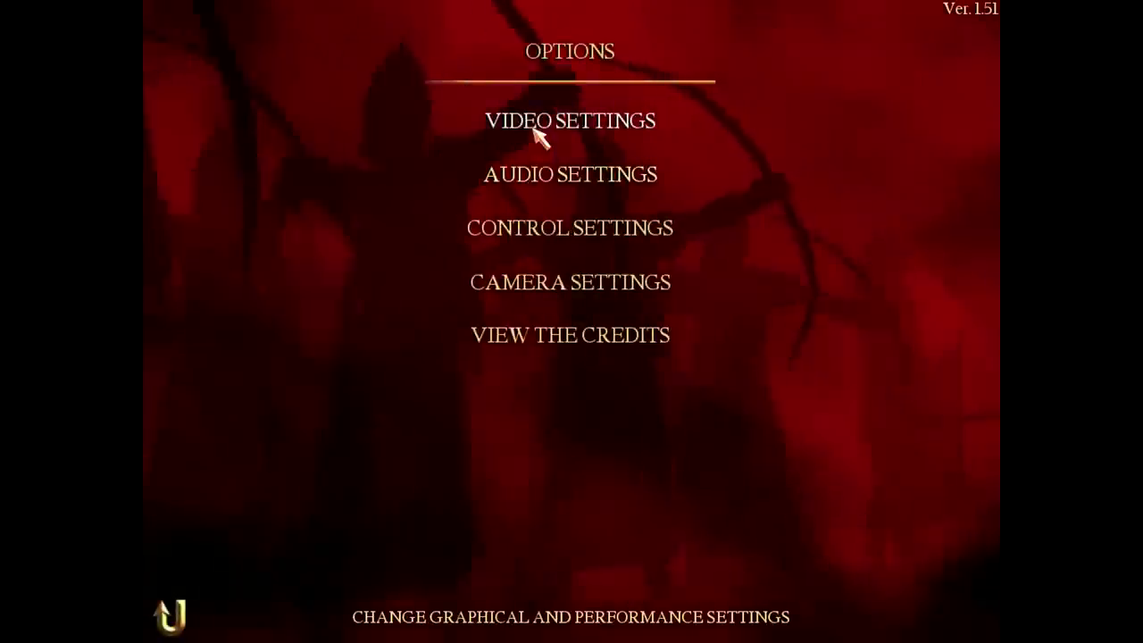
pyautogui.click(538, 130)
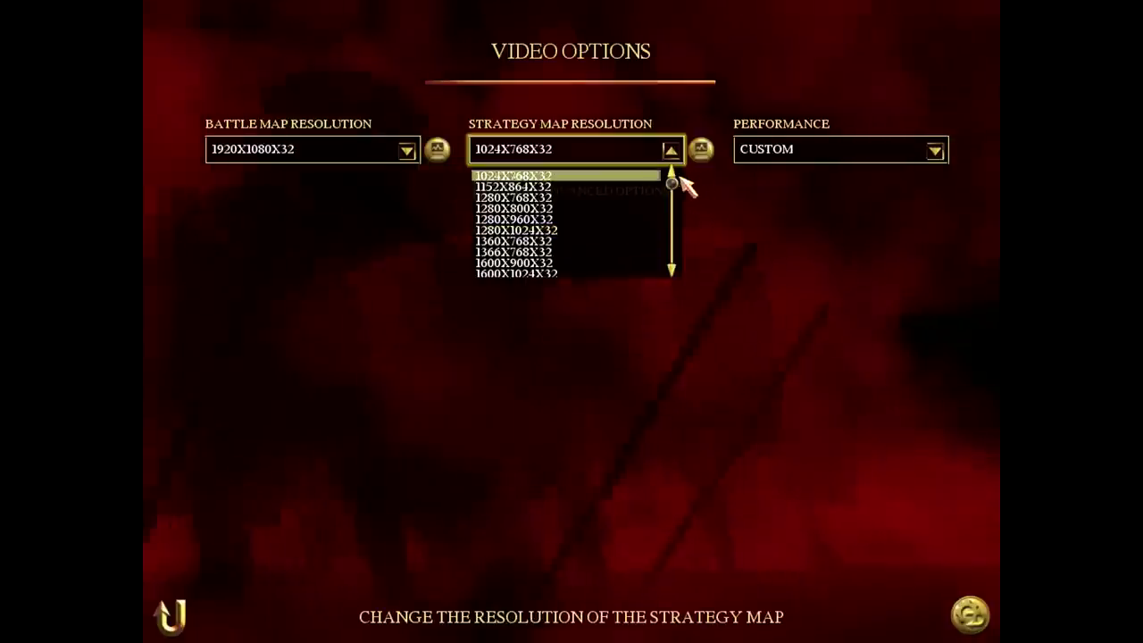
pyautogui.moveTo(675, 182); pyautogui.dragTo(676, 288)
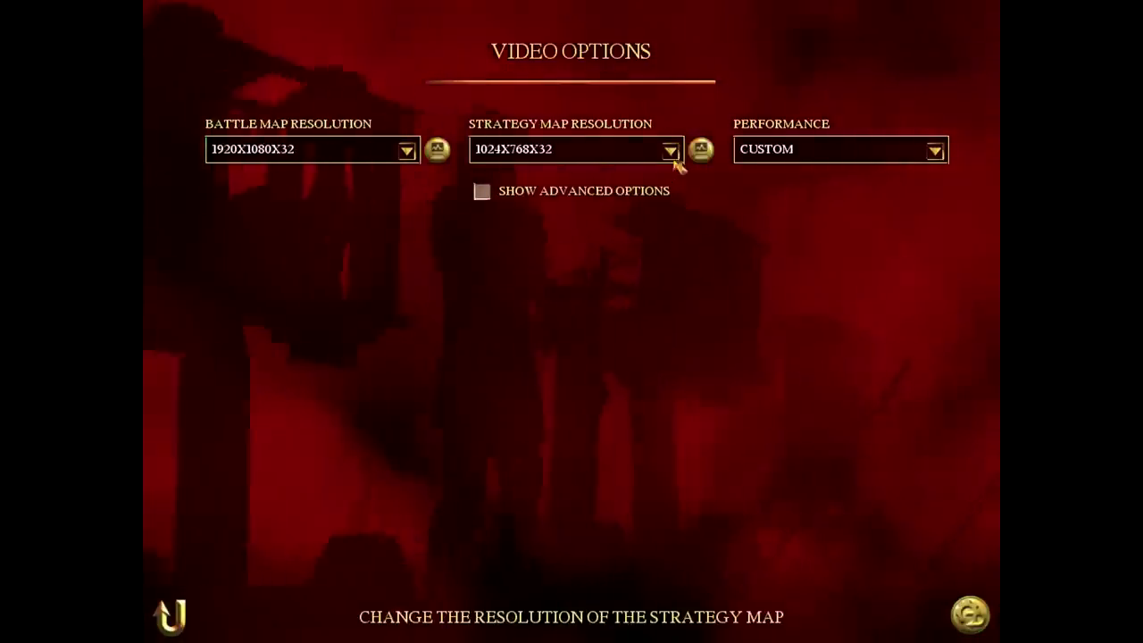
pyautogui.click(674, 159)
pyautogui.click(612, 279)
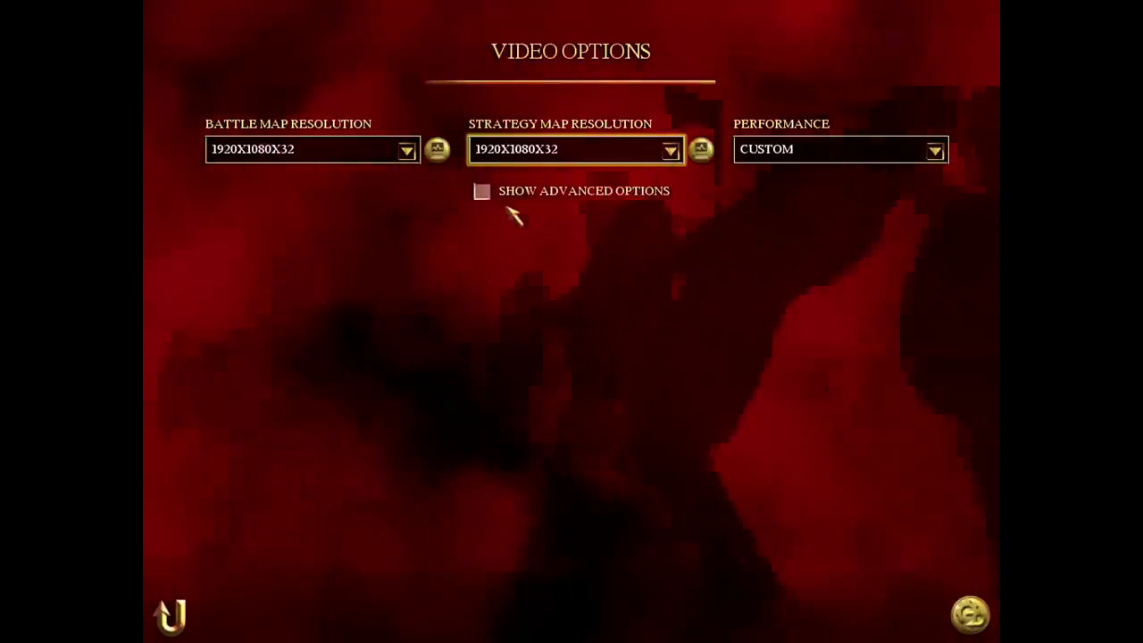
# Show the advanced video options and choose high anti-aliasing, high terrain detail, highest building detail and high grass detail.
pyautogui.click(482, 191)
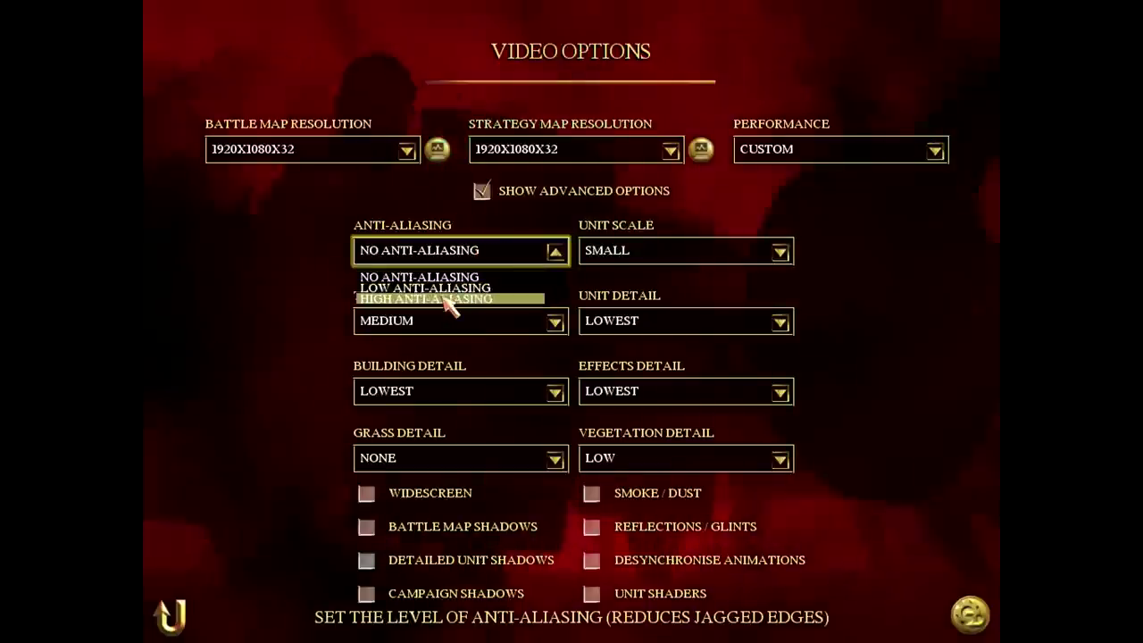
pyautogui.click(443, 300)
pyautogui.click(446, 320)
pyautogui.click(451, 357)
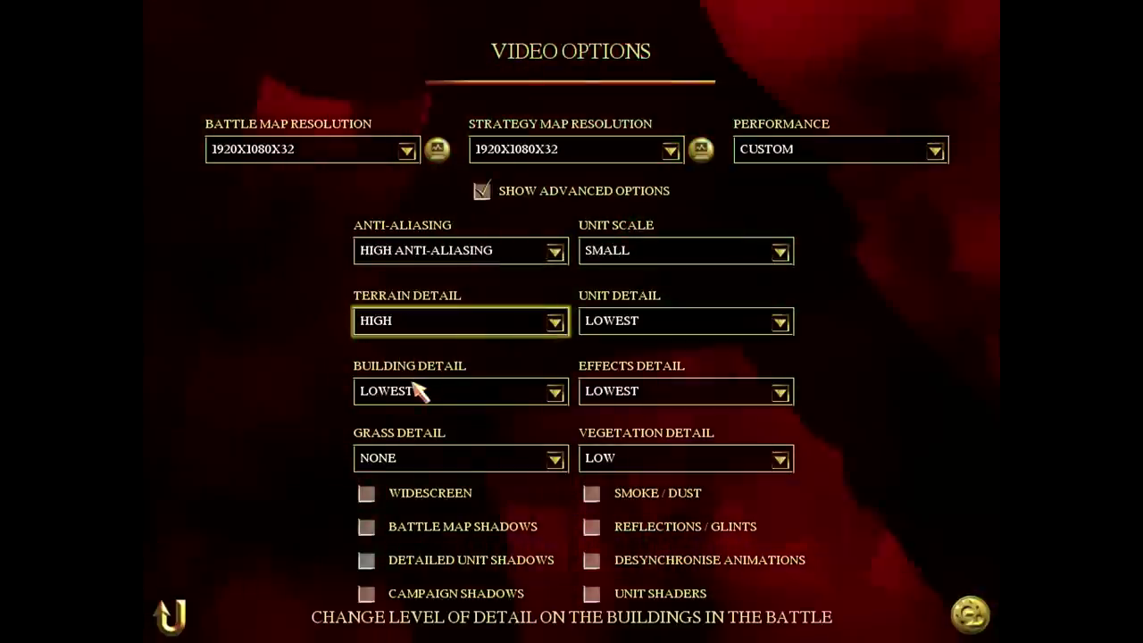
pyautogui.click(419, 393)
pyautogui.click(393, 461)
pyautogui.click(398, 459)
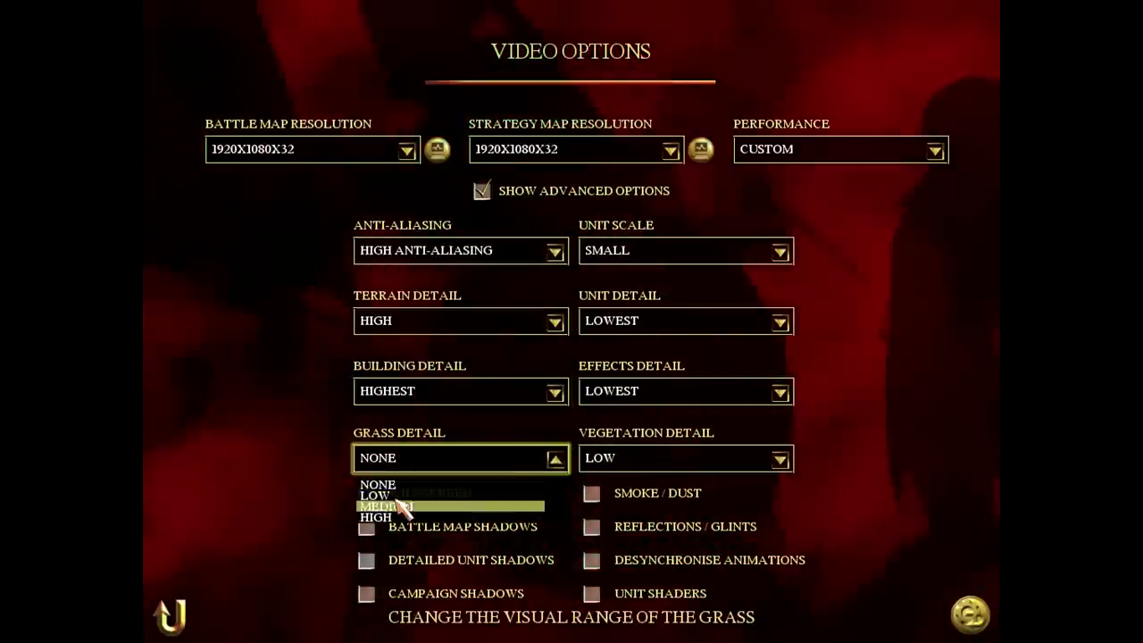
pyautogui.click(379, 517)
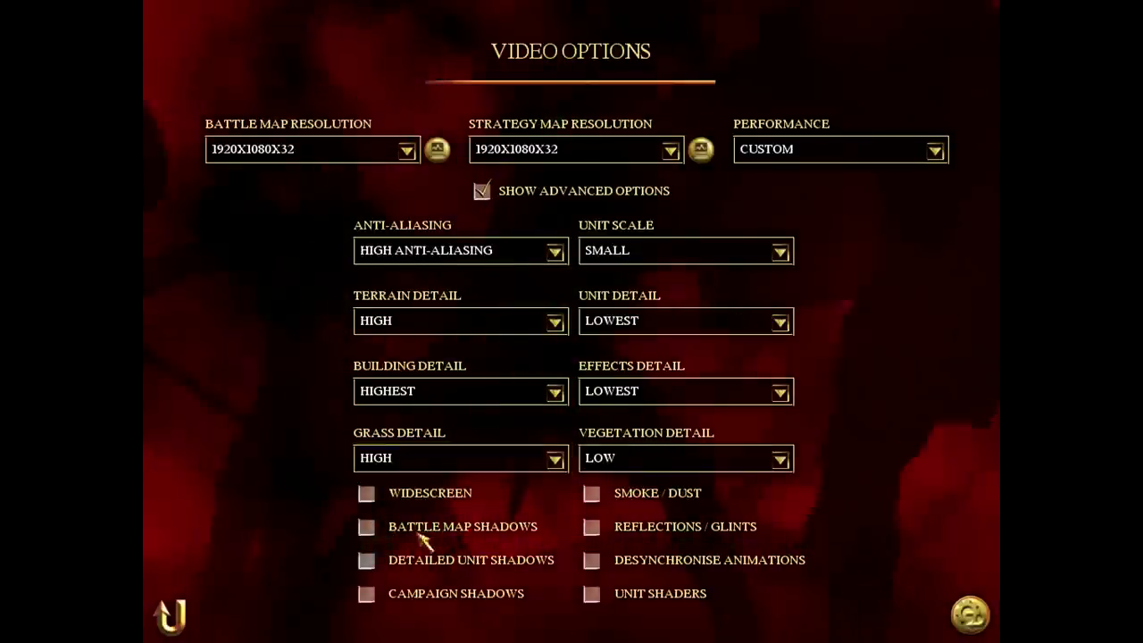
# Enable battle map, detailed unit and campaign shadows, smoke/dust, reflections/glints, desynchronised animations and unit shaders.
pyautogui.click(367, 527)
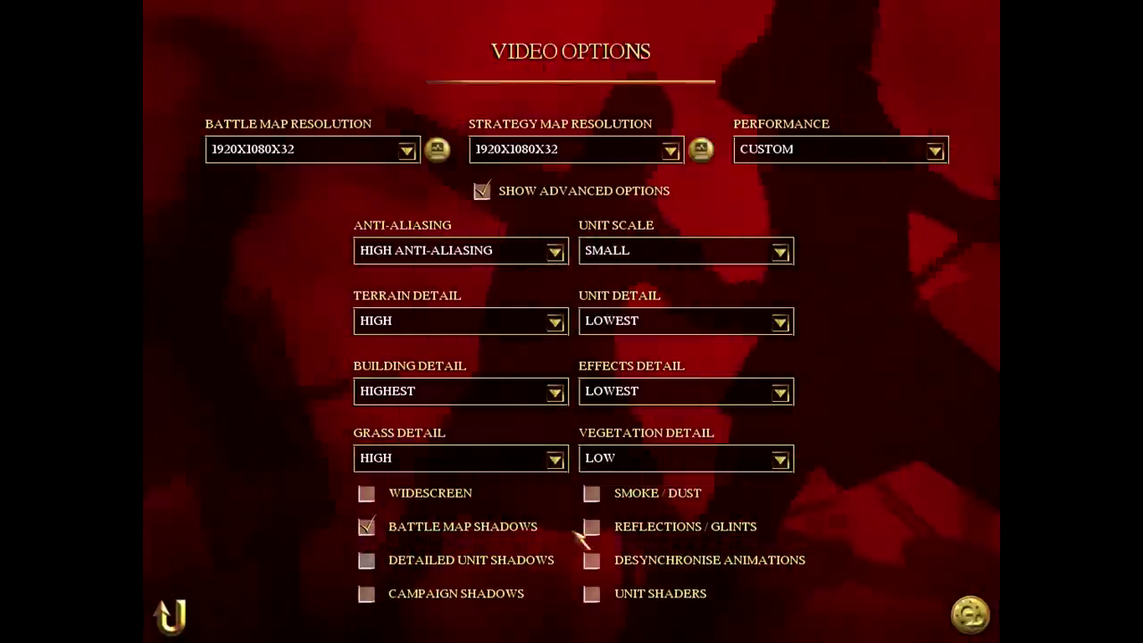
pyautogui.click(591, 492)
pyautogui.click(591, 527)
pyautogui.click(591, 559)
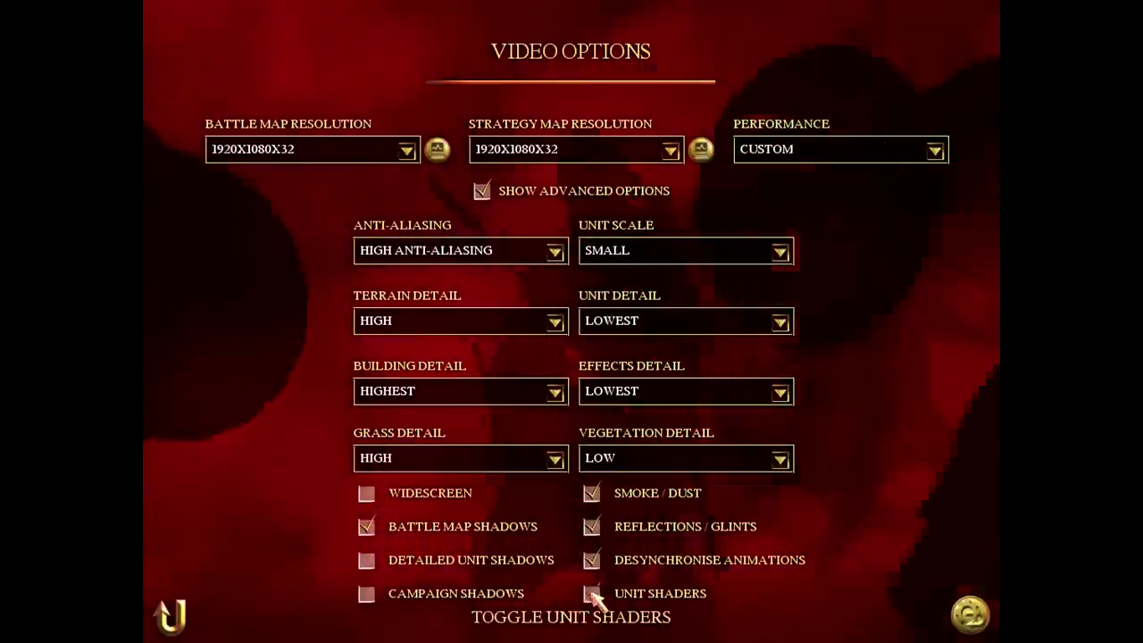
pyautogui.click(591, 594)
pyautogui.click(366, 594)
pyautogui.click(366, 559)
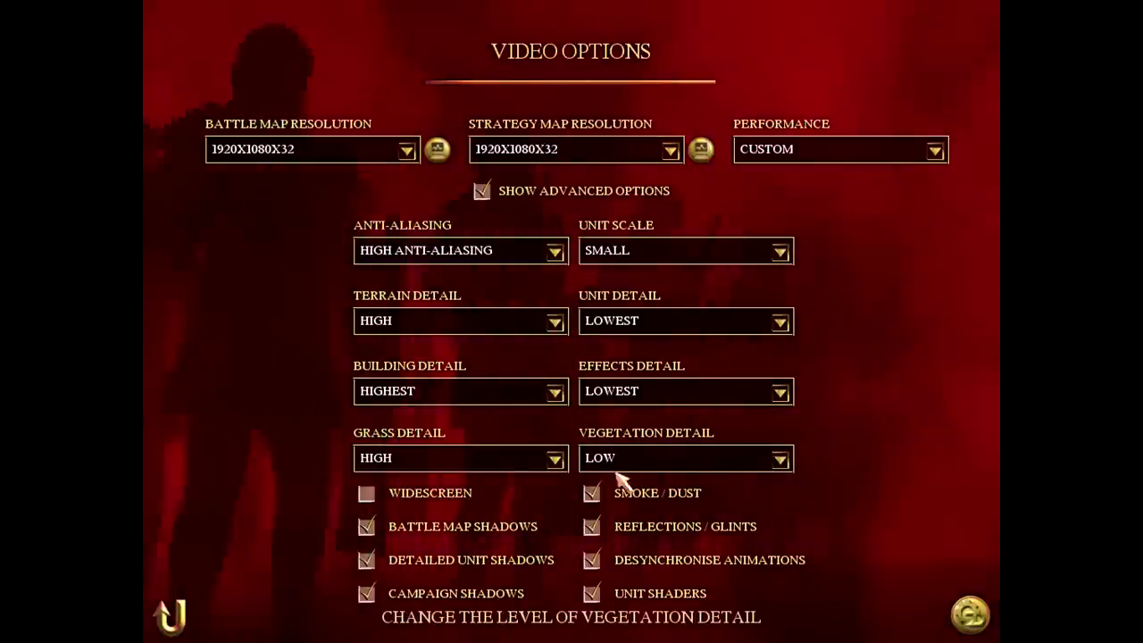
# Set the vegetation detail to High and both the effects detail and unit detail to Highest.
pyautogui.click(625, 463)
pyautogui.click(647, 508)
pyautogui.click(625, 393)
pyautogui.click(625, 461)
pyautogui.click(634, 320)
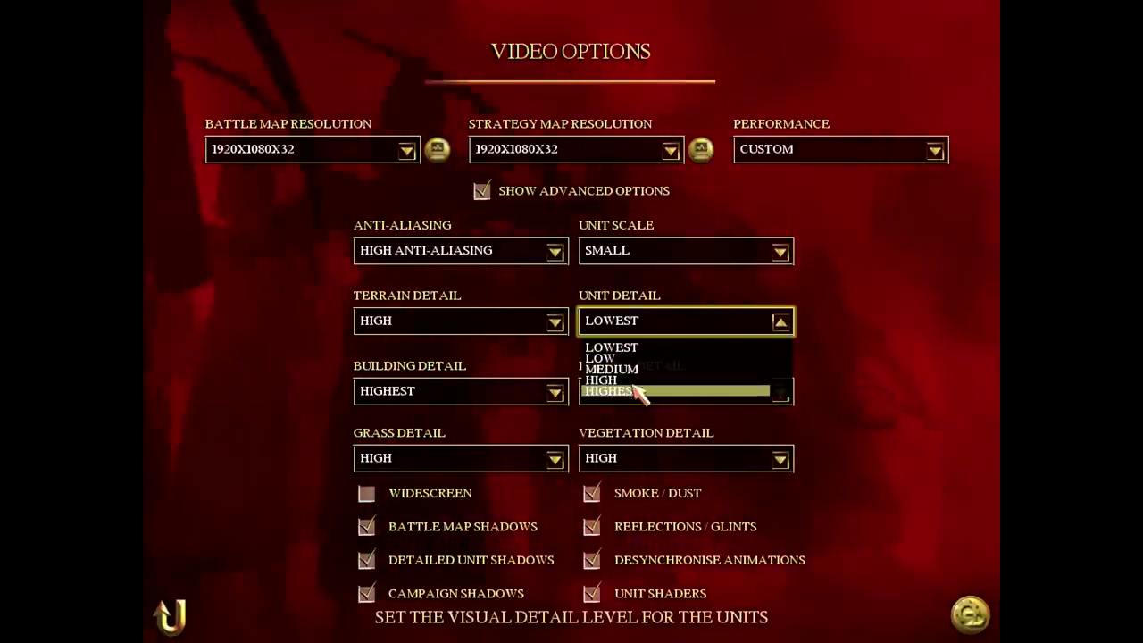
pyautogui.click(636, 391)
# Set the unit scale to Huge, enable widescreen, and return to the main menu.
pyautogui.click(625, 250)
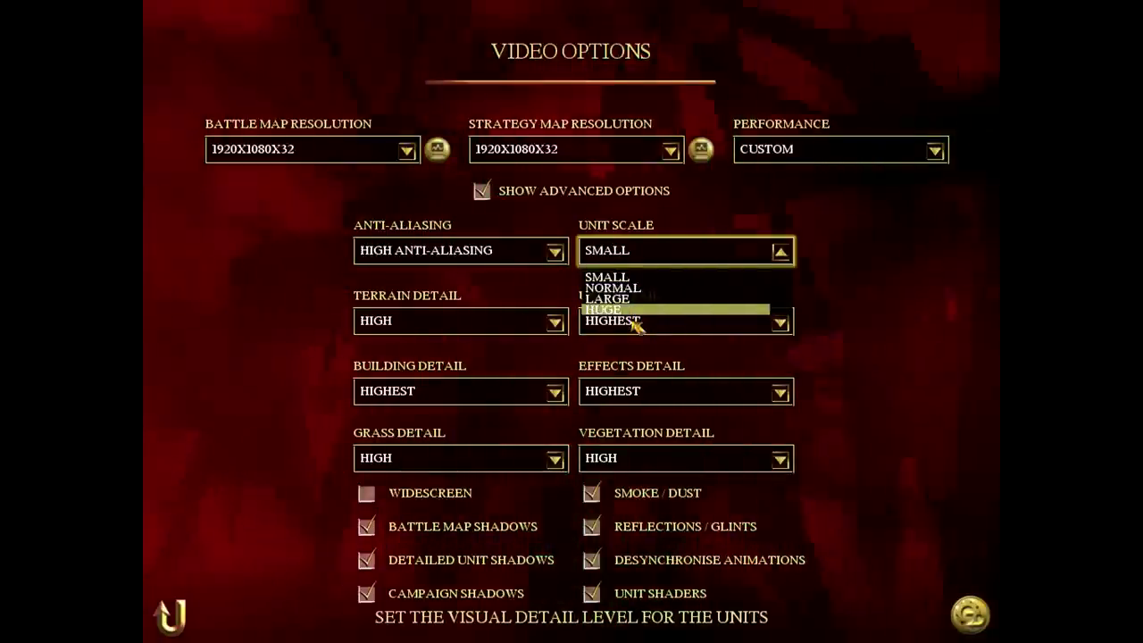
pyautogui.click(630, 323)
pyautogui.click(614, 252)
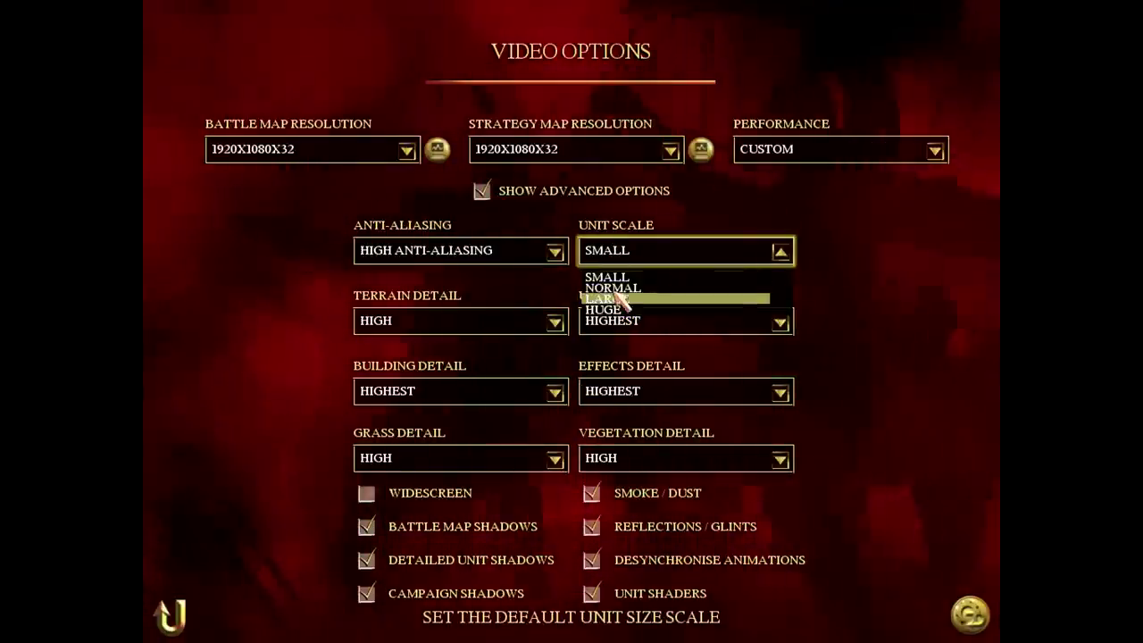
pyautogui.click(615, 309)
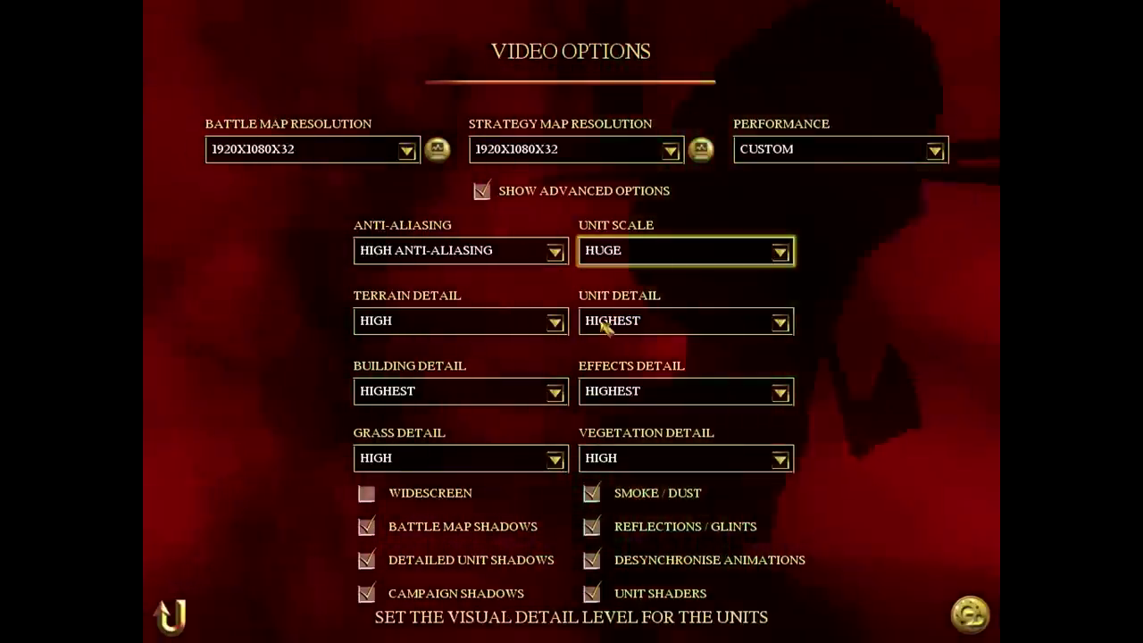
pyautogui.click(604, 324)
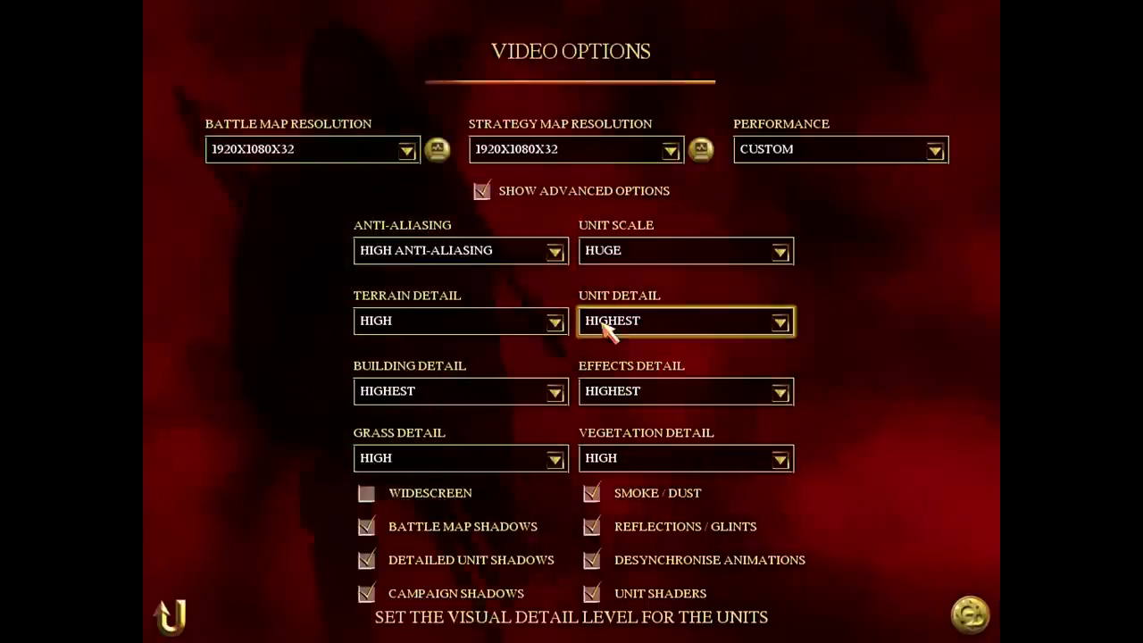
pyautogui.click(379, 482)
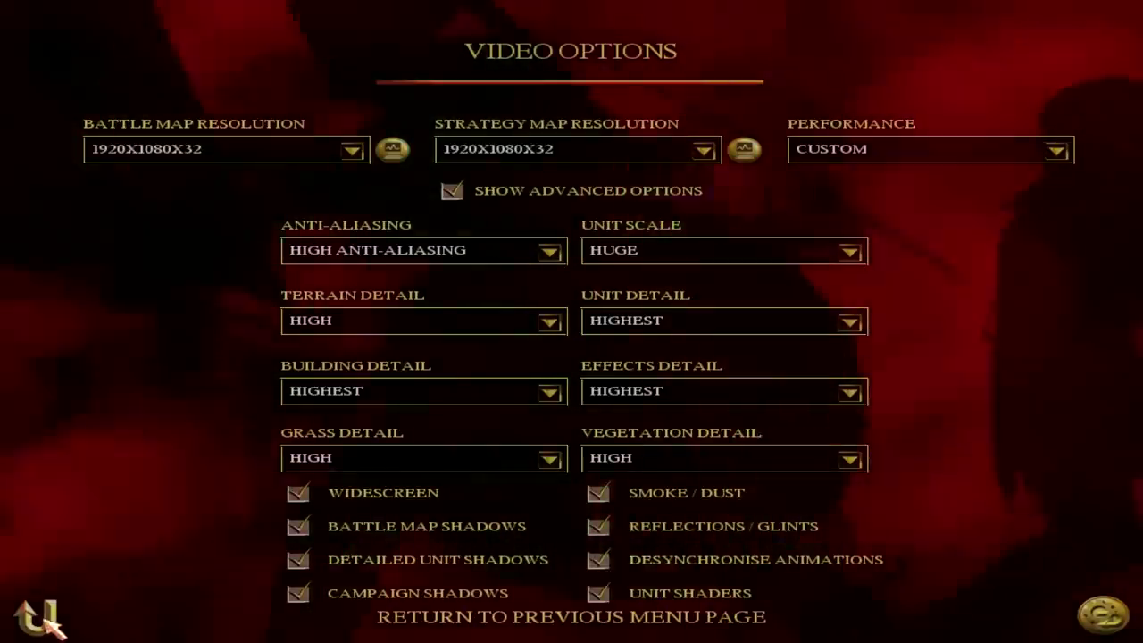
pyautogui.click(39, 614)
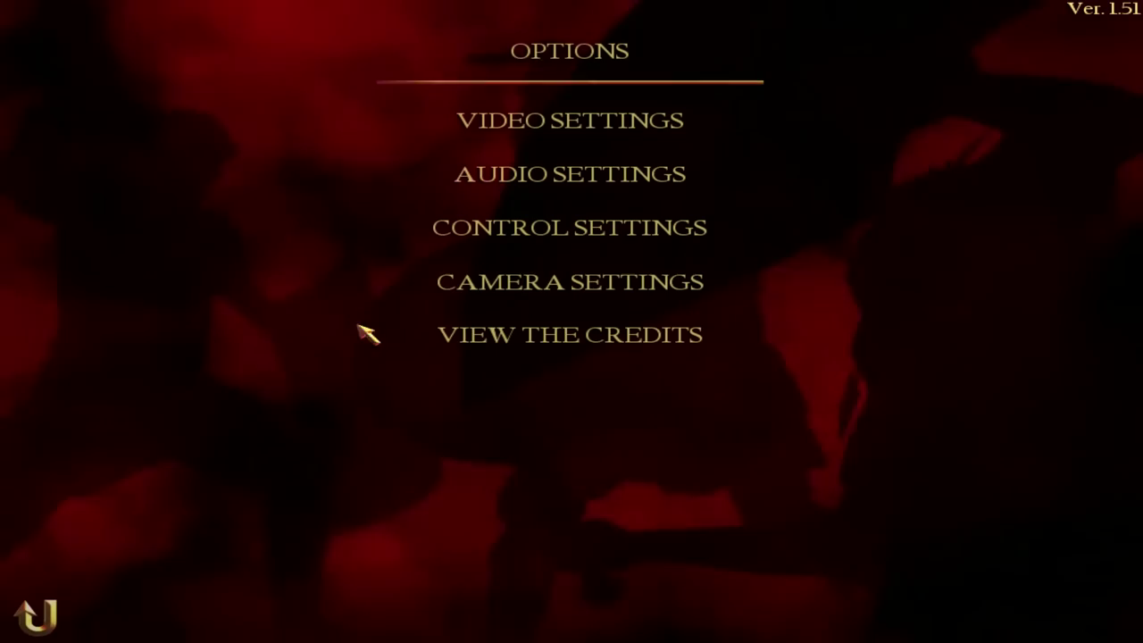
pyautogui.click(39, 615)
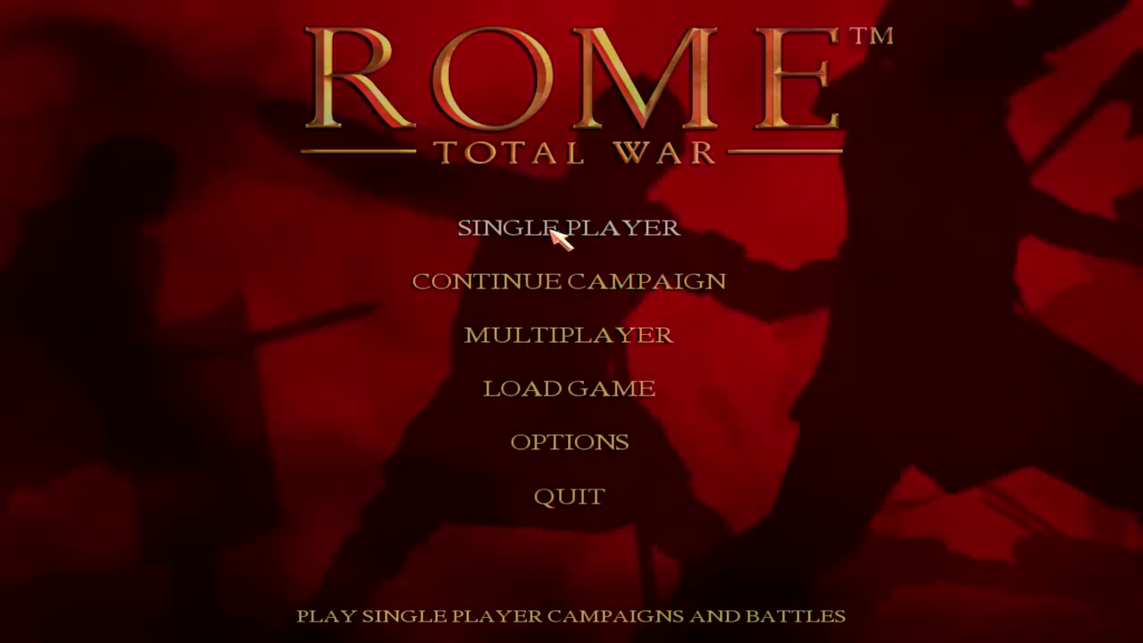
# Launch a new single-player quick battle, survey the deployment area, and start the fighting.
pyautogui.click(559, 234)
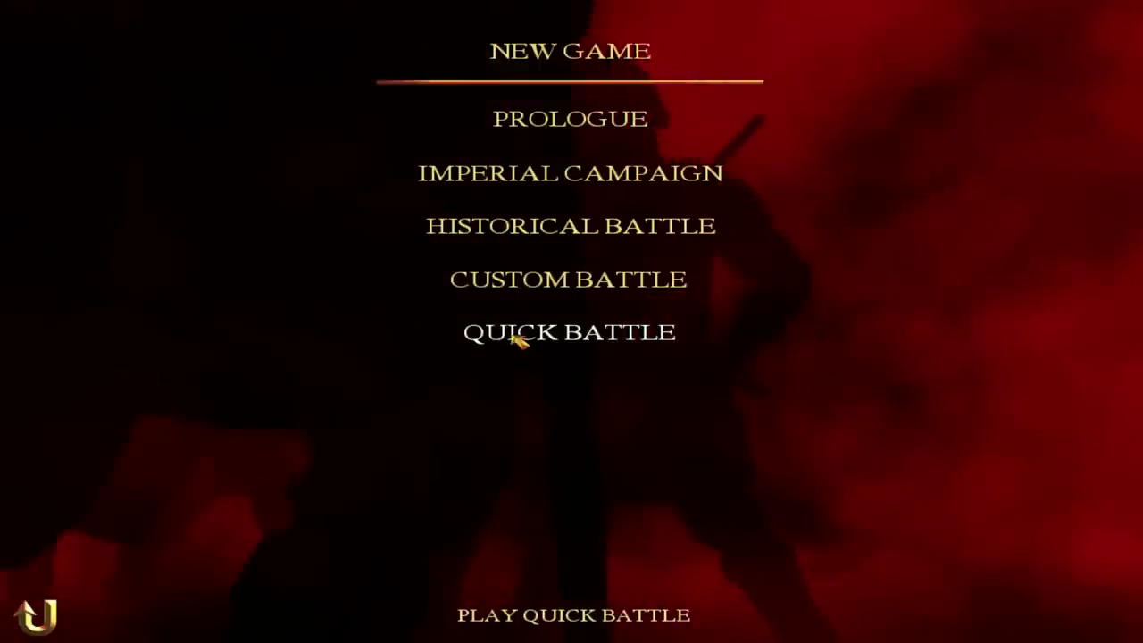
pyautogui.click(517, 339)
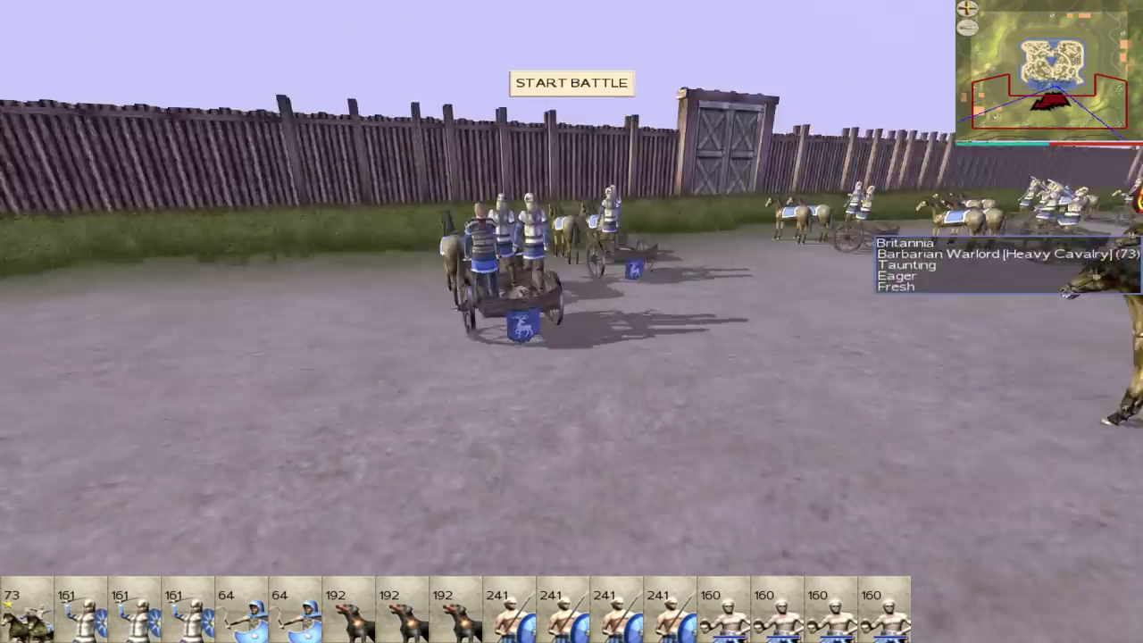
pyautogui.scroll(-5, 263, 219)
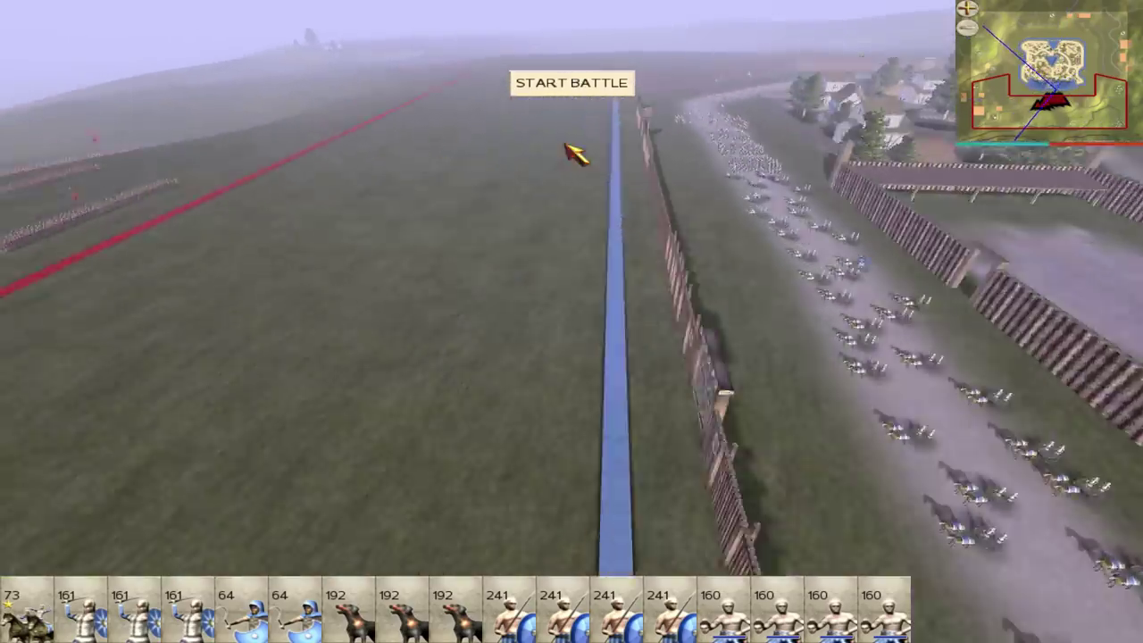
pyautogui.scroll(5, 625, 274)
pyautogui.scroll(-5, 625, 274)
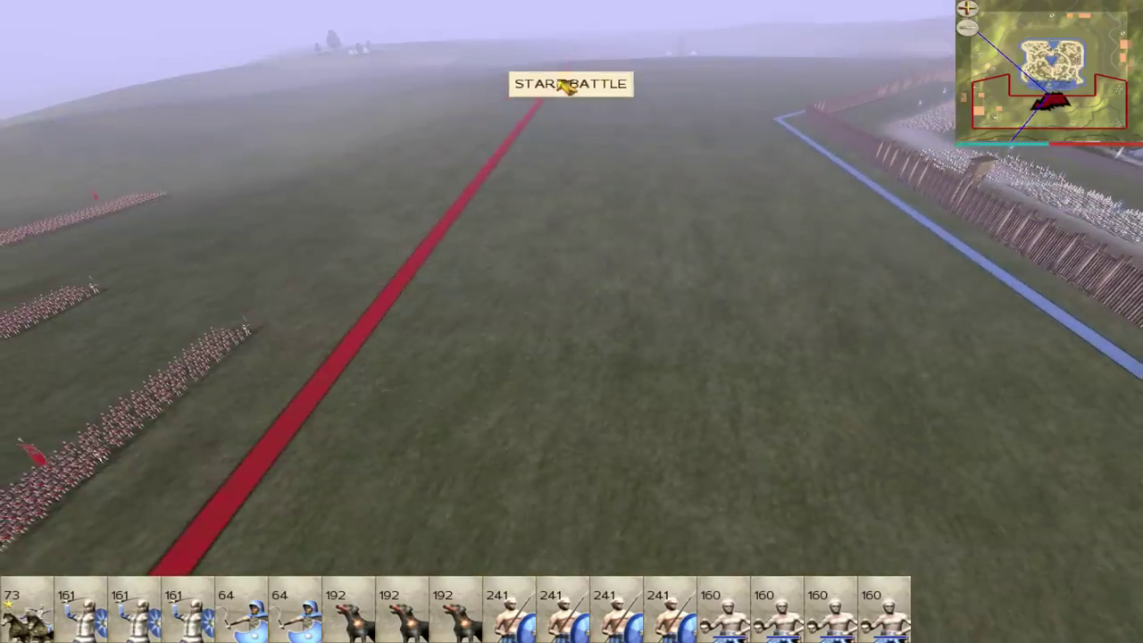
pyautogui.click(567, 85)
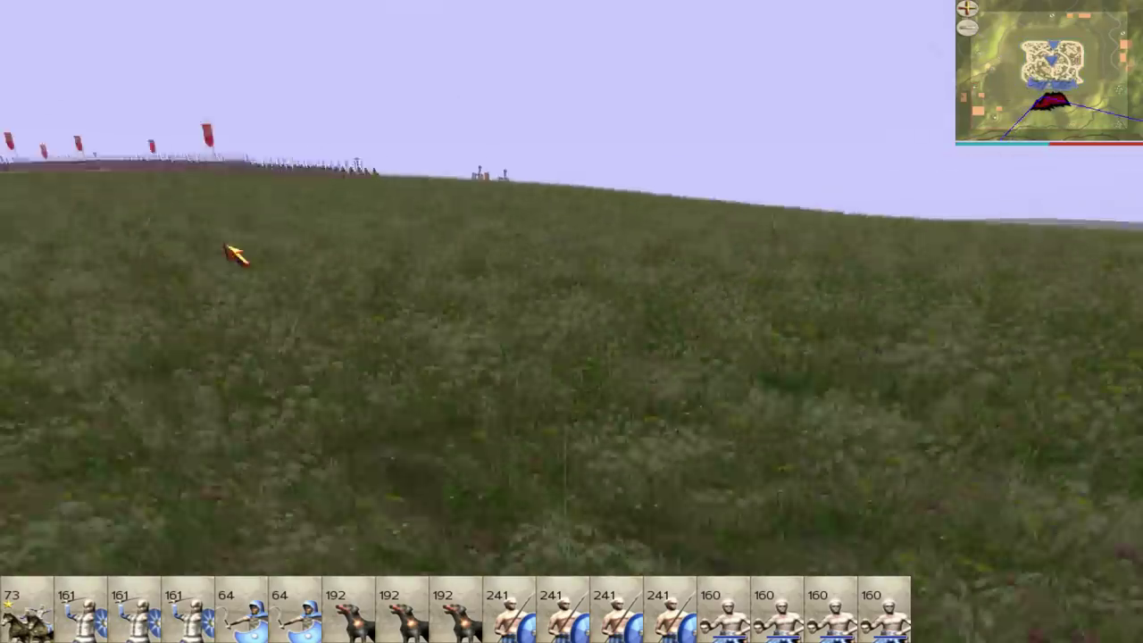
# Examine the grass and wildflowers on the open hills around the settlement, both close to the ground and from above.
pyautogui.moveTo(710, 2)
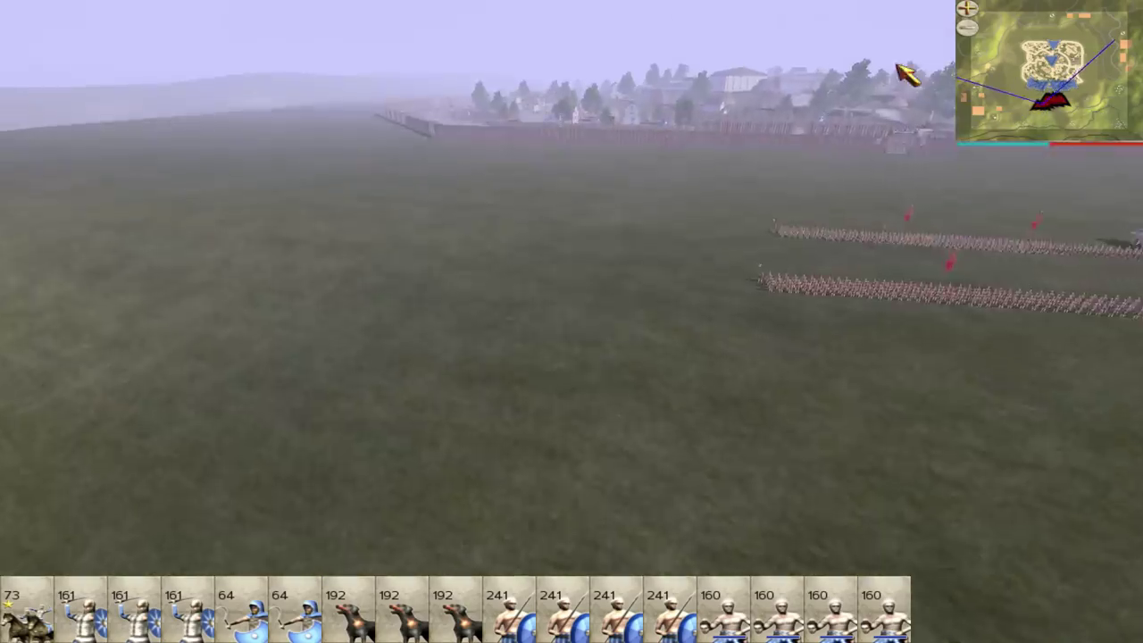
pyautogui.moveTo(605, 6)
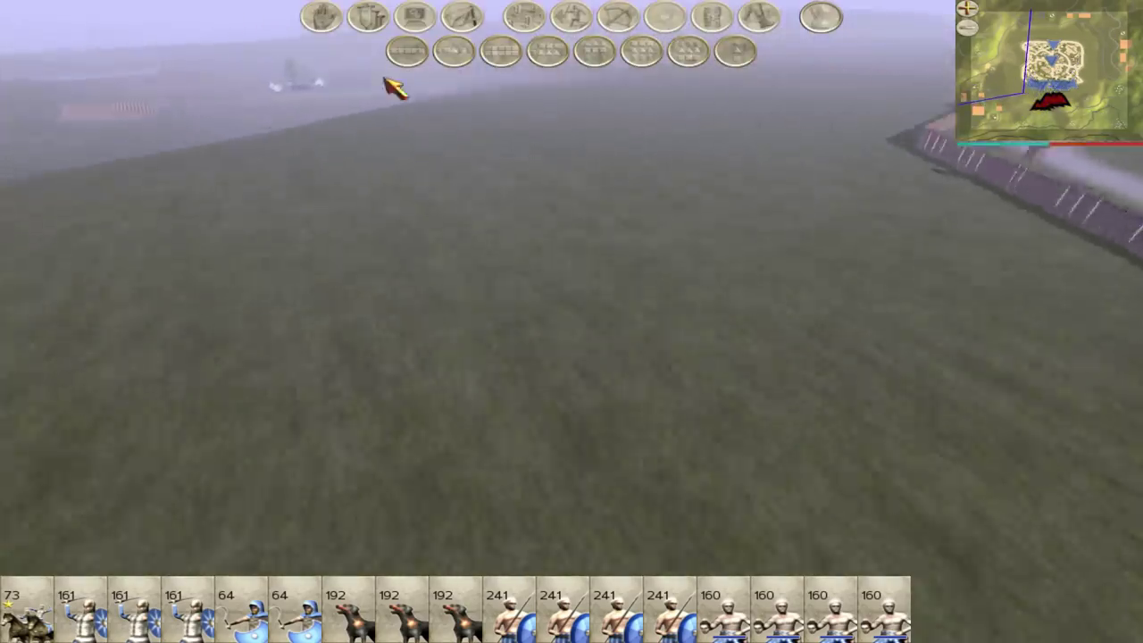
pyautogui.scroll(3, 512, 220)
pyautogui.scroll(-3, 485, 268)
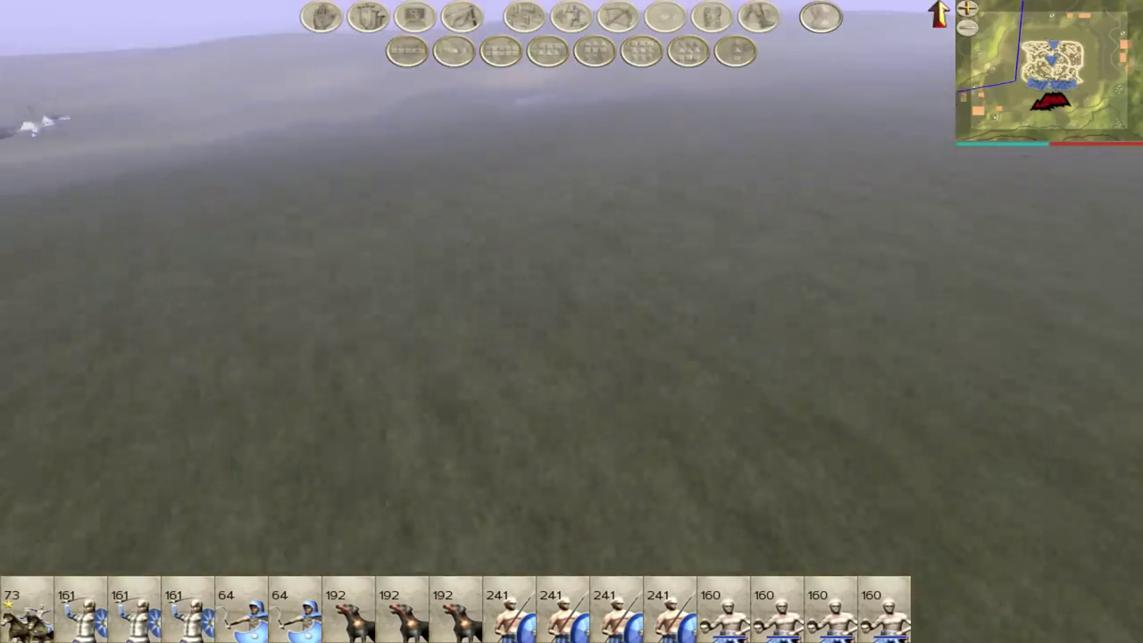
pyautogui.scroll(3, 840, 263)
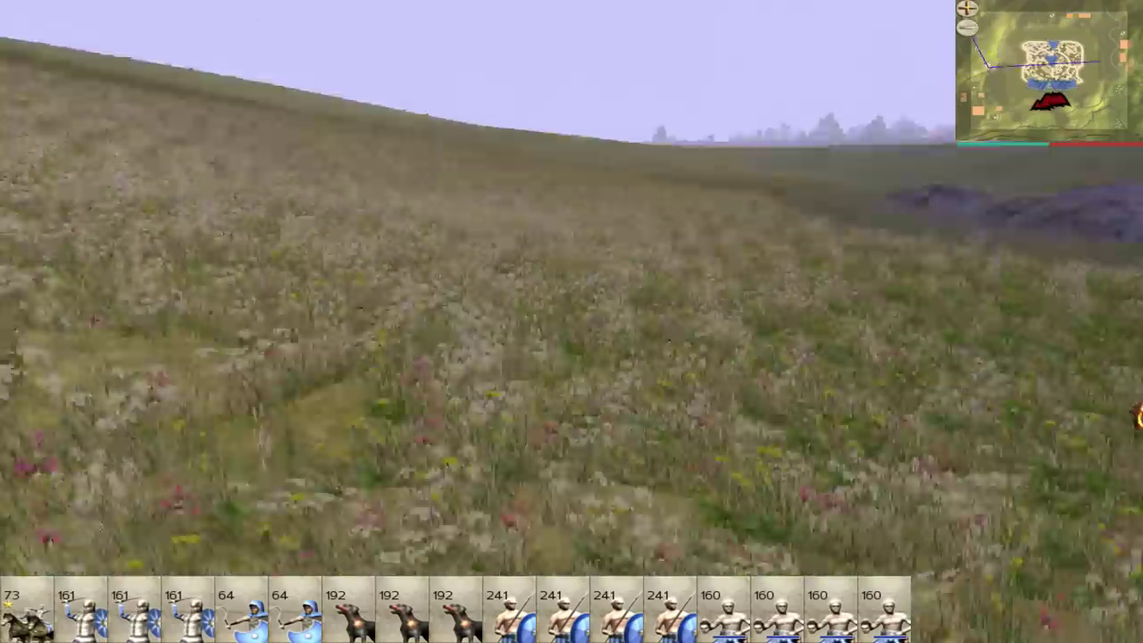
pyautogui.scroll(-3, 817, 344)
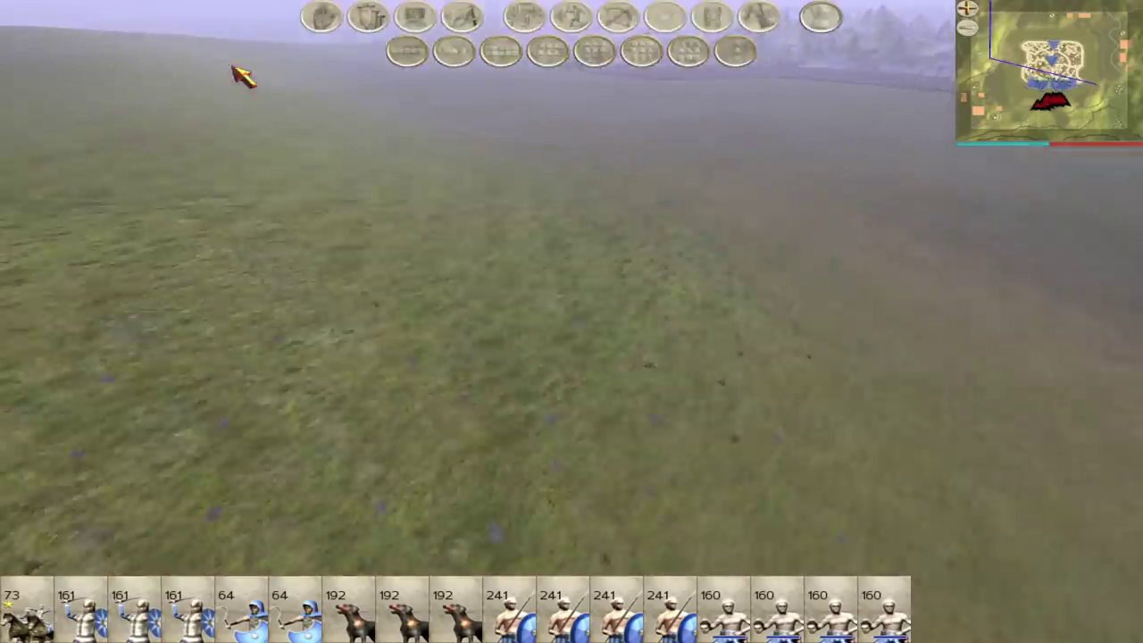
pyautogui.scroll(3, 202, 148)
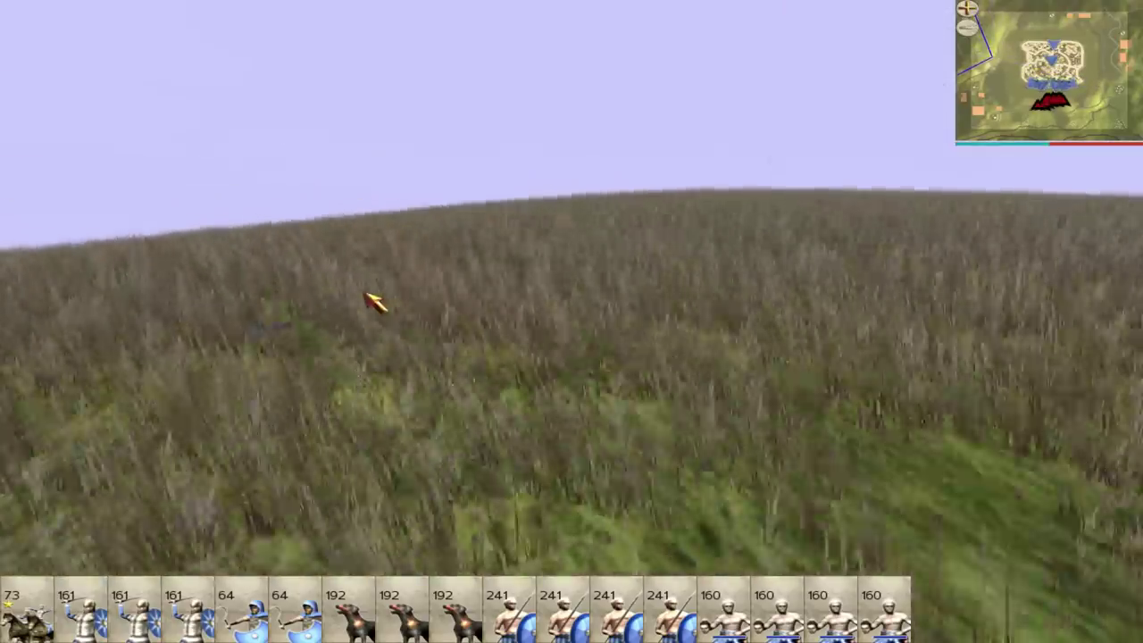
pyautogui.press('Up')
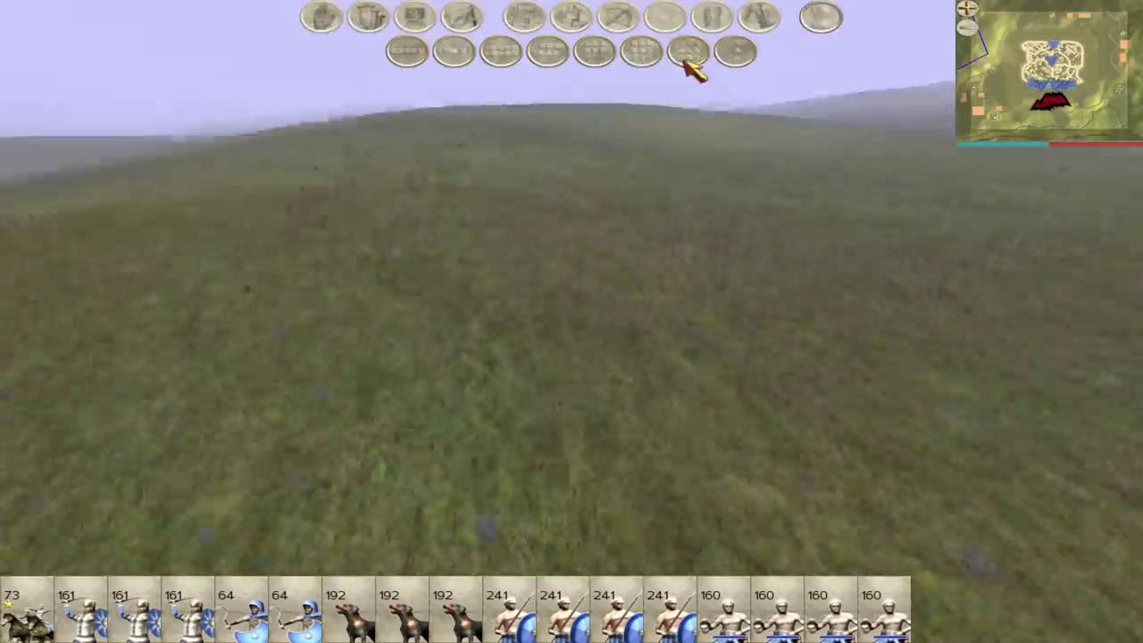
pyautogui.press('Up')
pyautogui.press('Up')
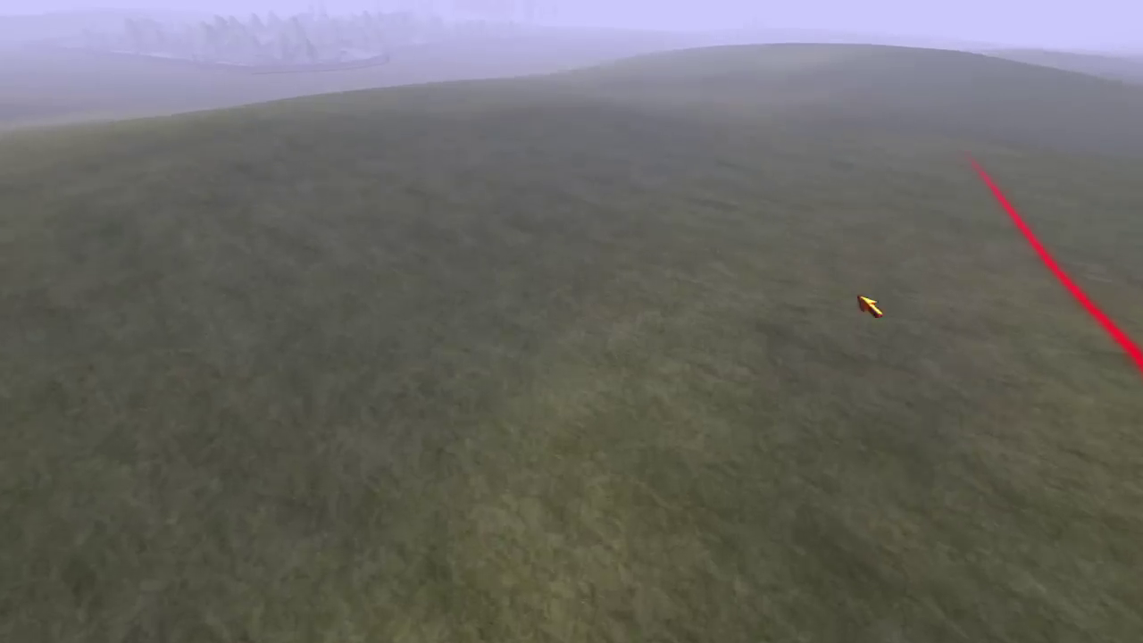
# Inspect the trees among the settlement's houses and the grassy meadow outside its palisade.
pyautogui.moveTo(576, 13)
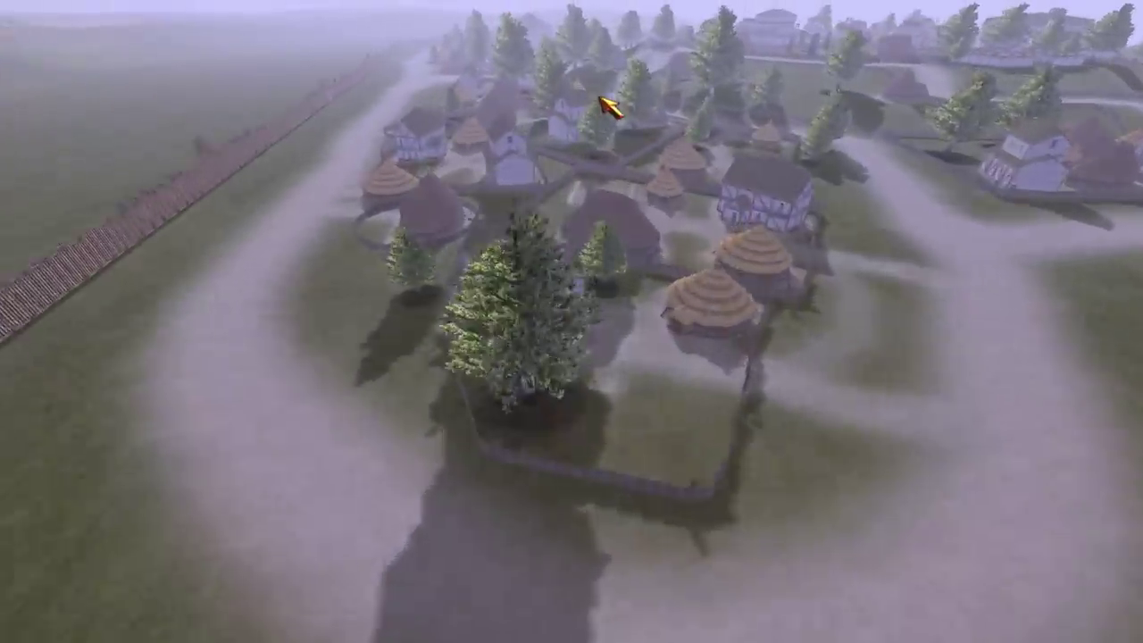
pyautogui.press('w')
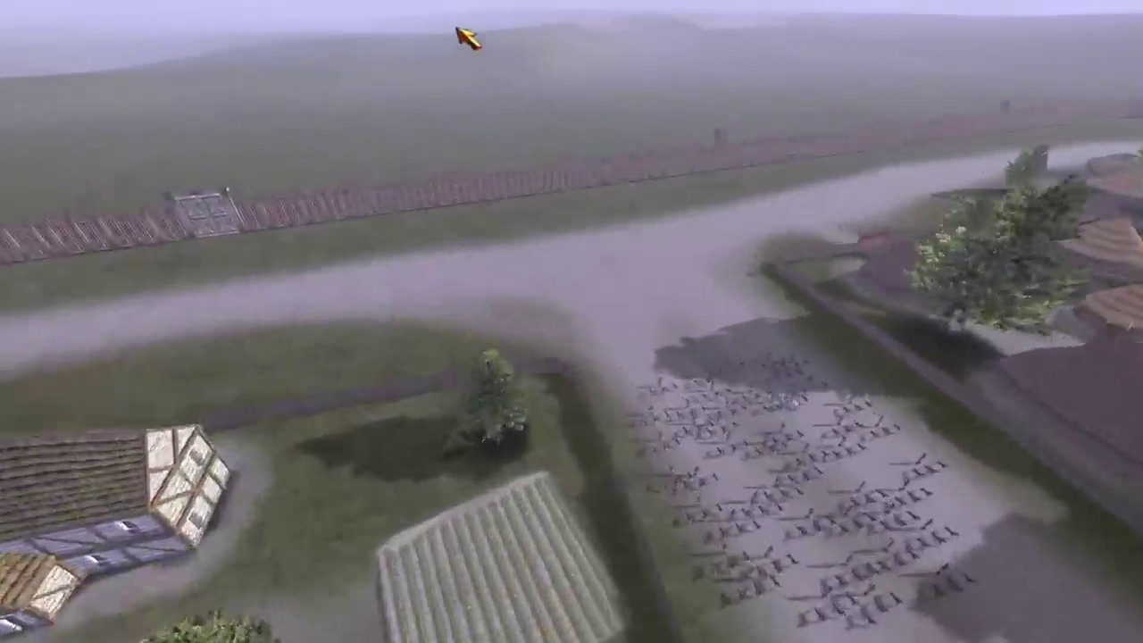
pyautogui.moveTo(527, 12)
pyautogui.press('w')
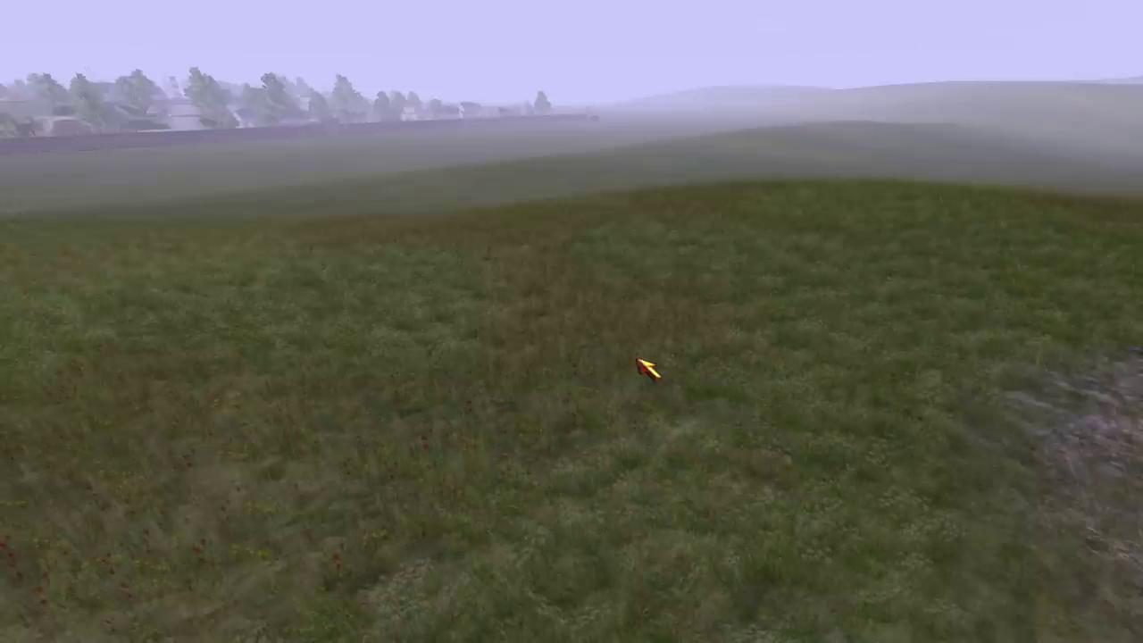
pyautogui.press('w')
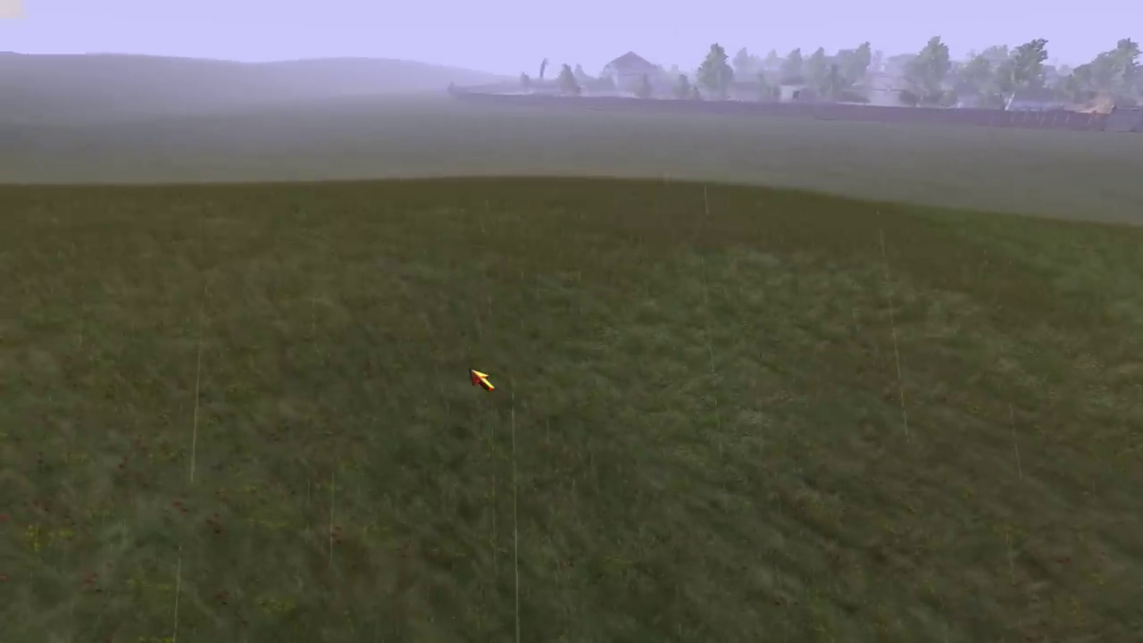
pyautogui.press('w')
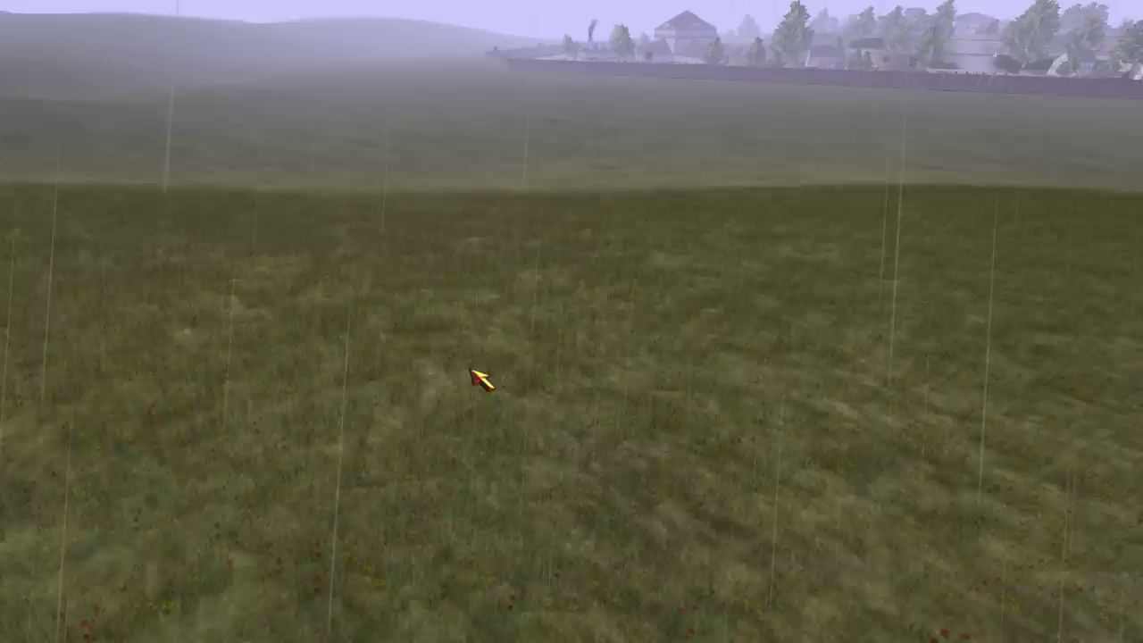